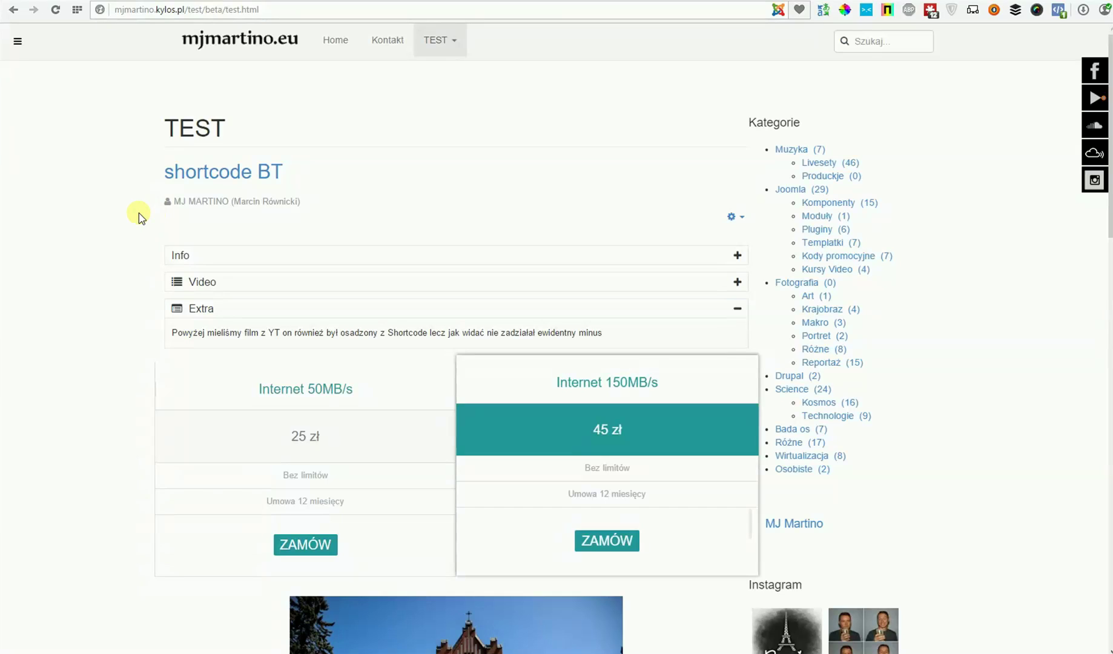
- Open the 'shortcode BT' article from the administrator Articles list in the editor
click(875, 20)
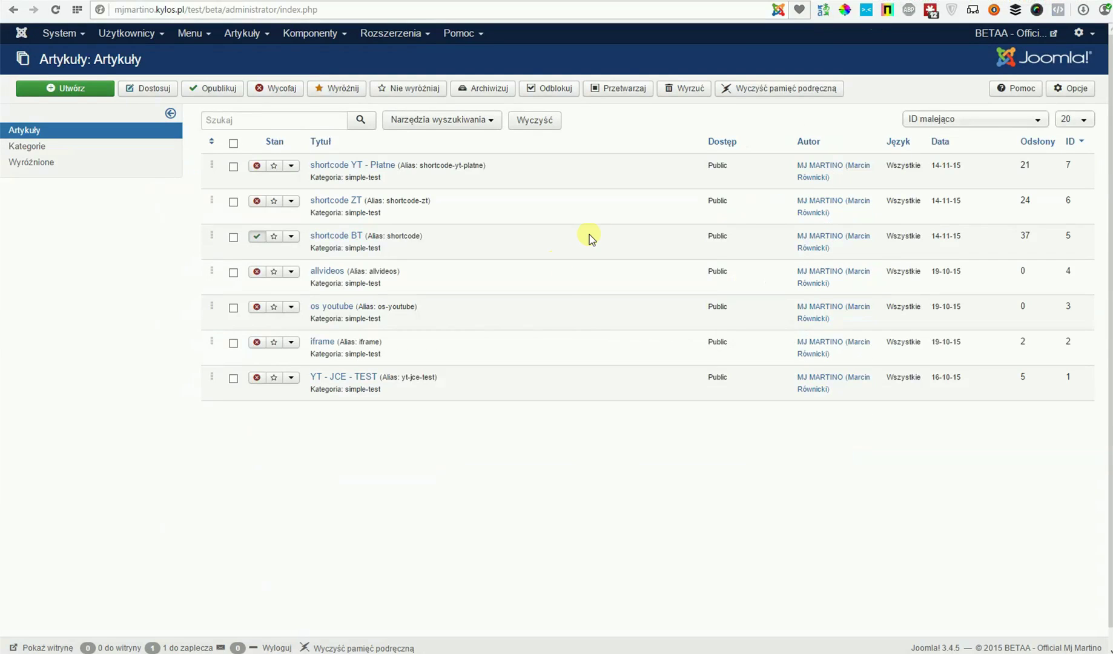
click(336, 236)
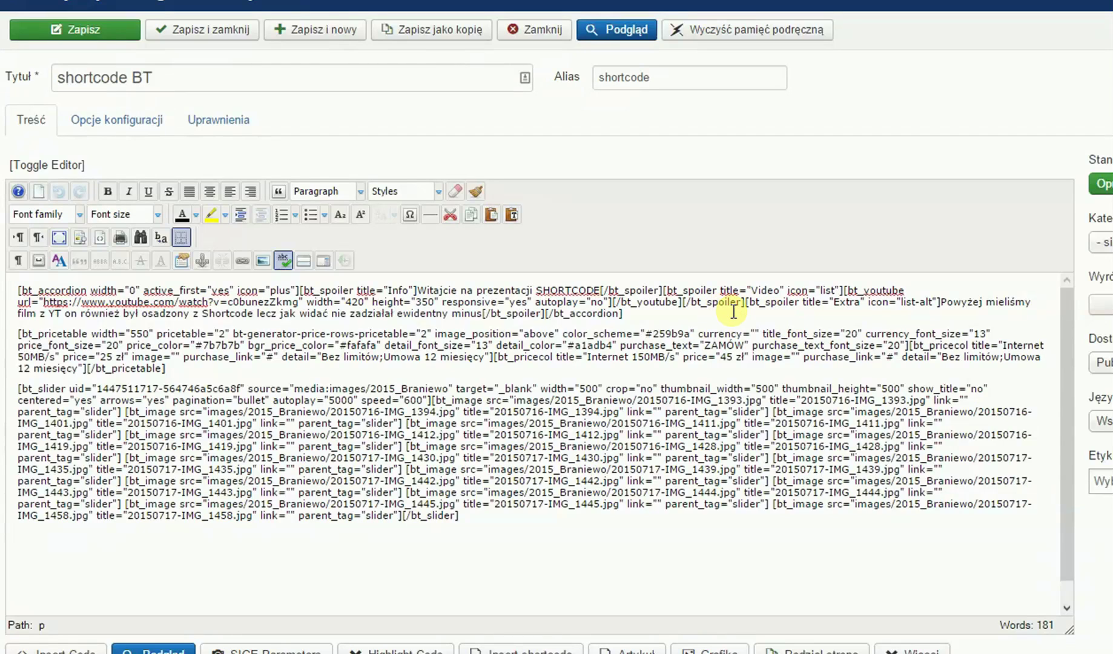
- Place the caret on the empty line after [/bt_slider] and bring up the shortcode picker
click(519, 534)
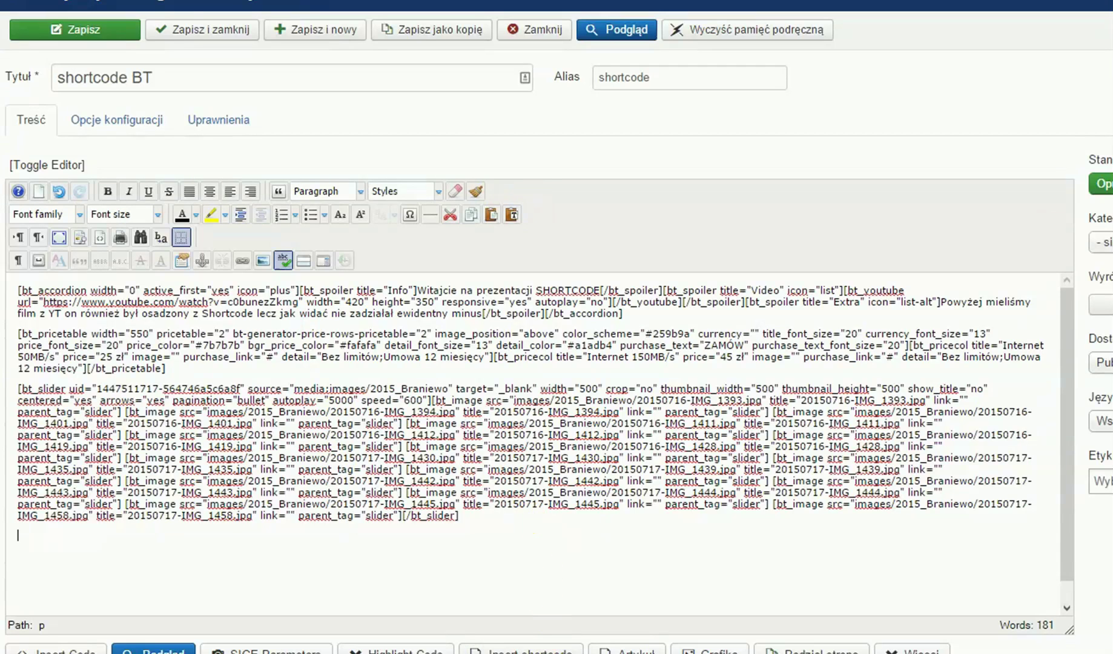
click(524, 649)
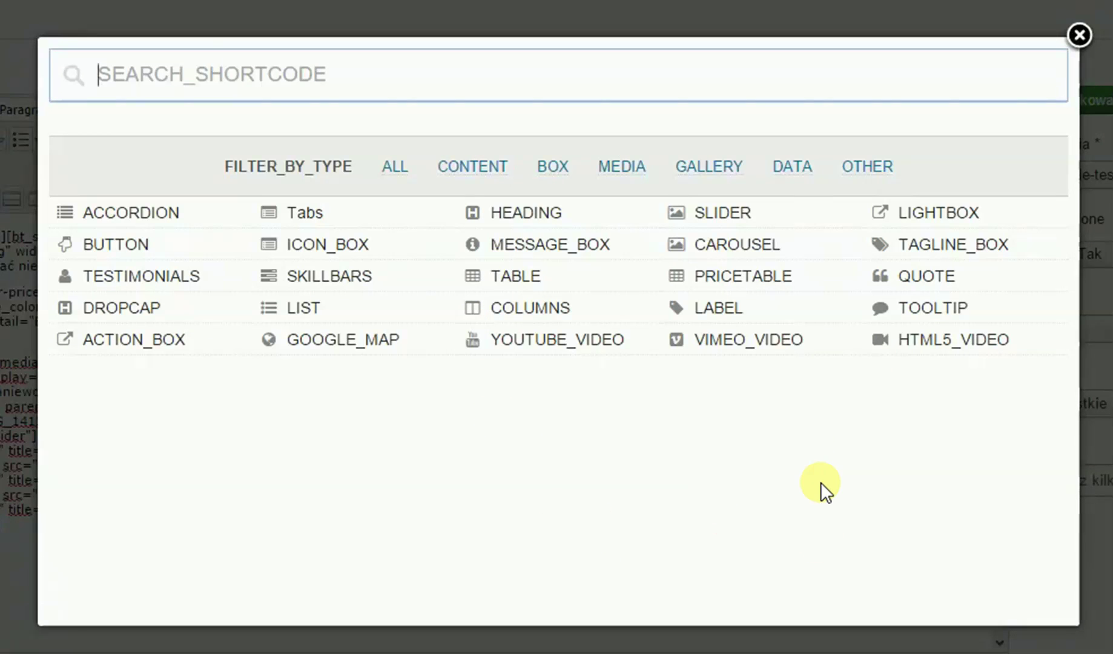
- Choose the QUOTE shortcode with the Big Quote style and quote width 0
click(929, 276)
scroll(511, 190, down, 2)
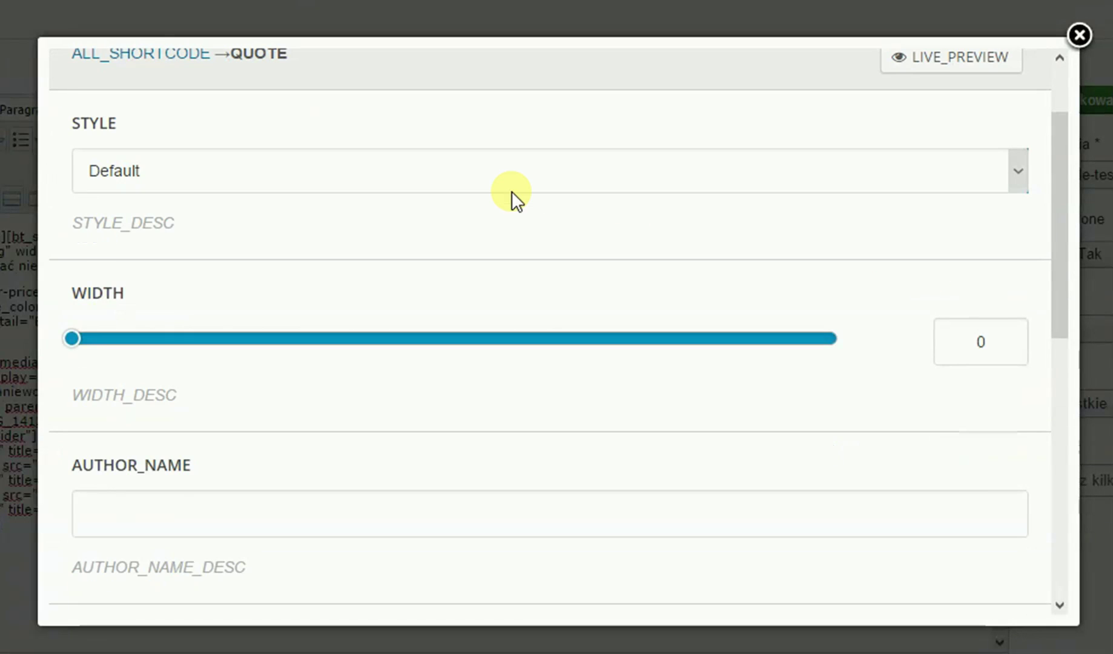
click(491, 170)
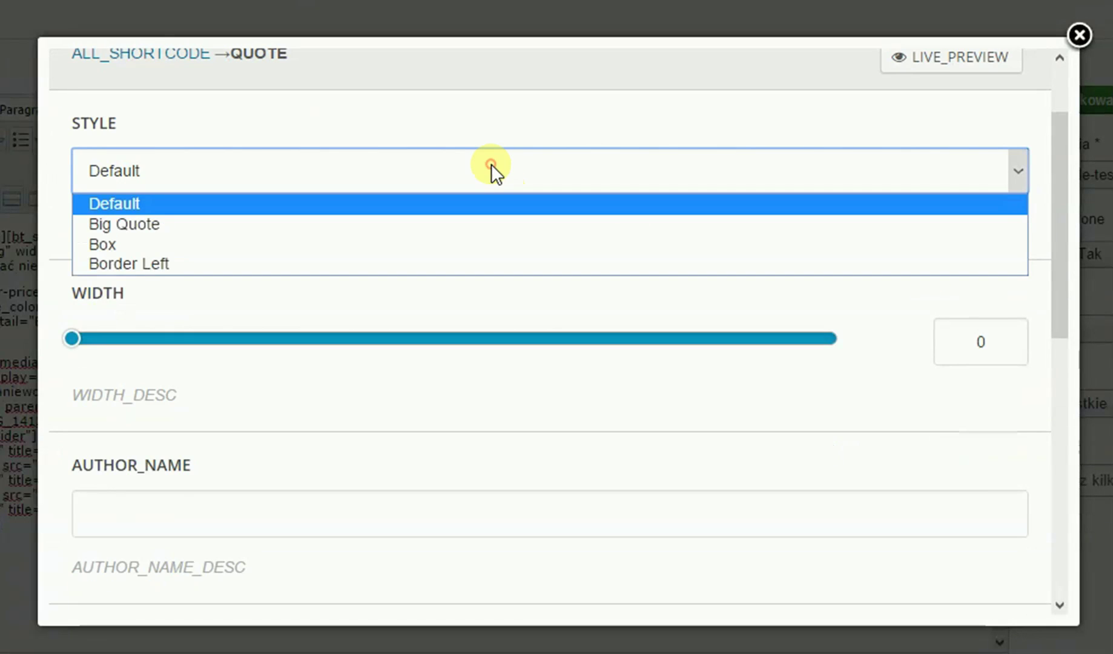
click(491, 224)
scroll(491, 232, down, 2)
drag(63, 236, 325, 230)
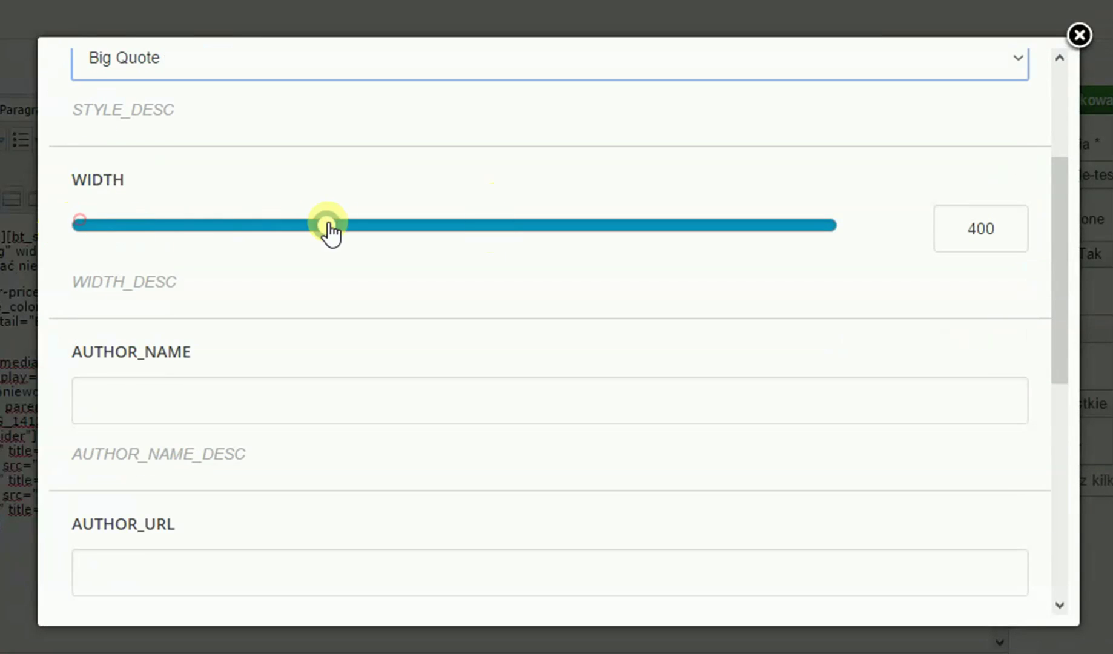
click(75, 225)
- Look over the quote form's author name, author URL, extra class and content fields
scroll(339, 334, down, 2)
click(294, 281)
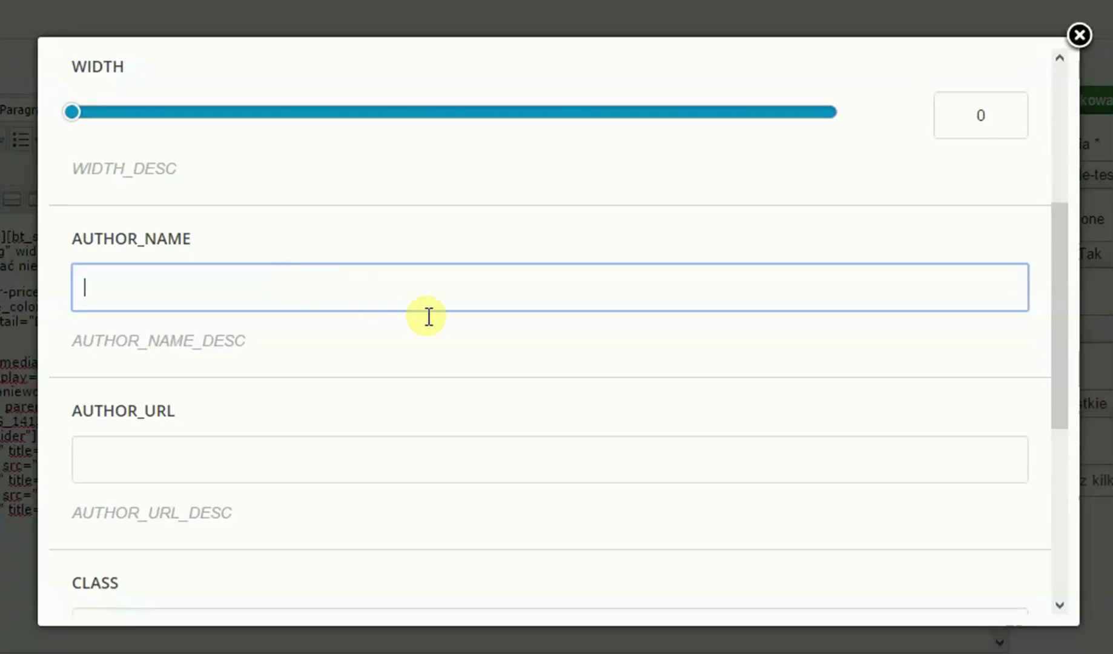
click(384, 448)
scroll(519, 418, down, 7)
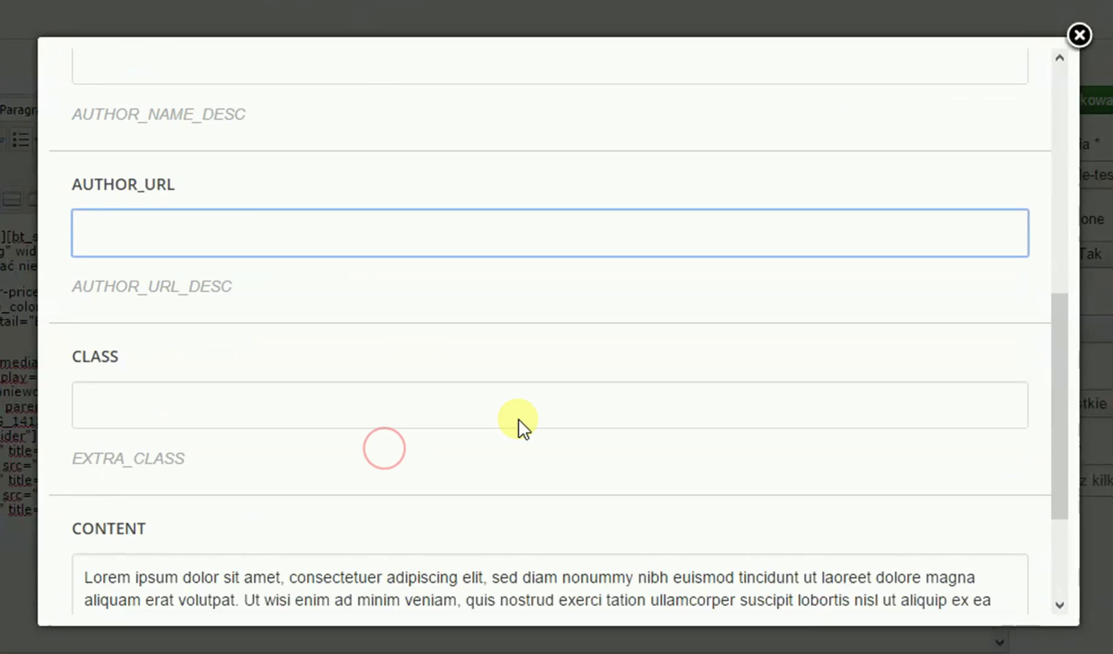
click(202, 215)
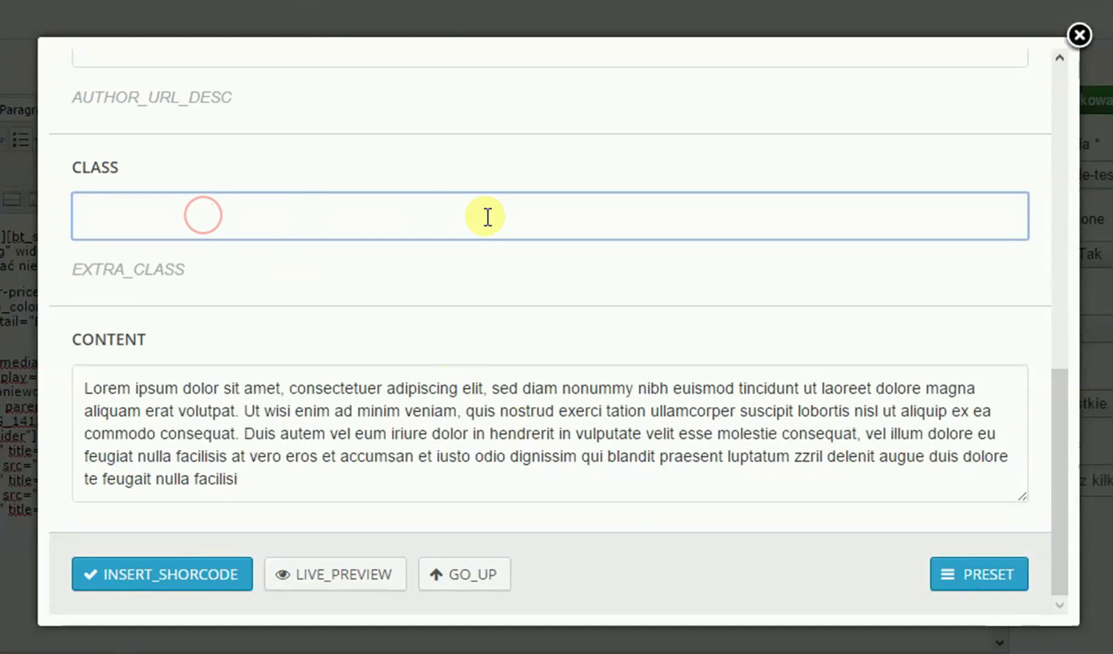
click(429, 500)
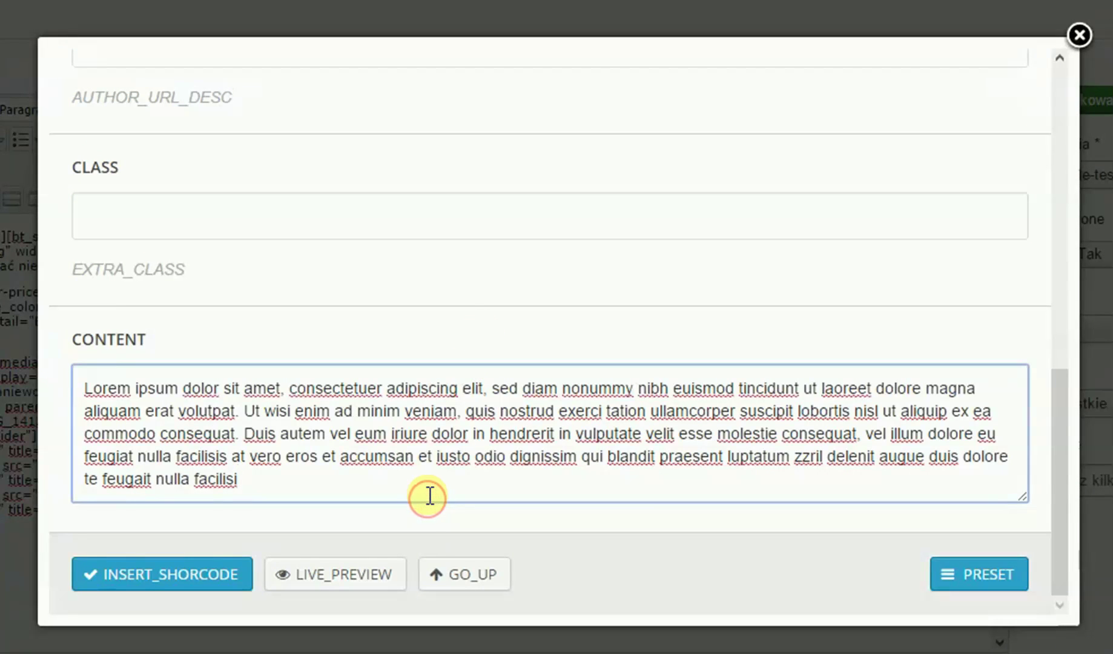
click(442, 574)
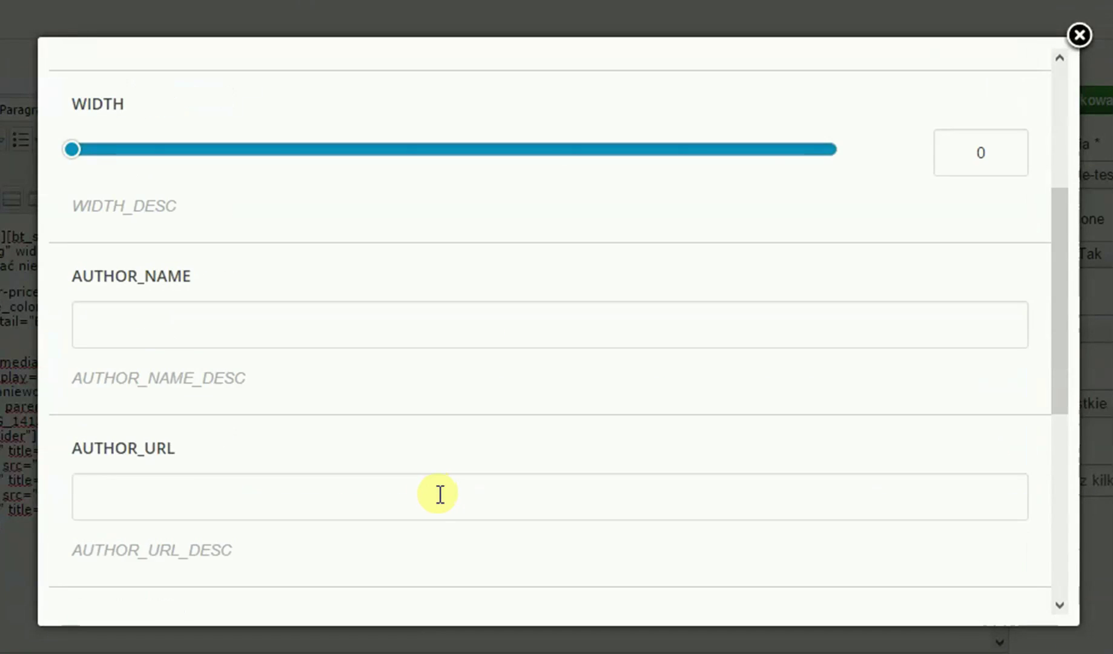
scroll(375, 364, down, 3)
click(320, 395)
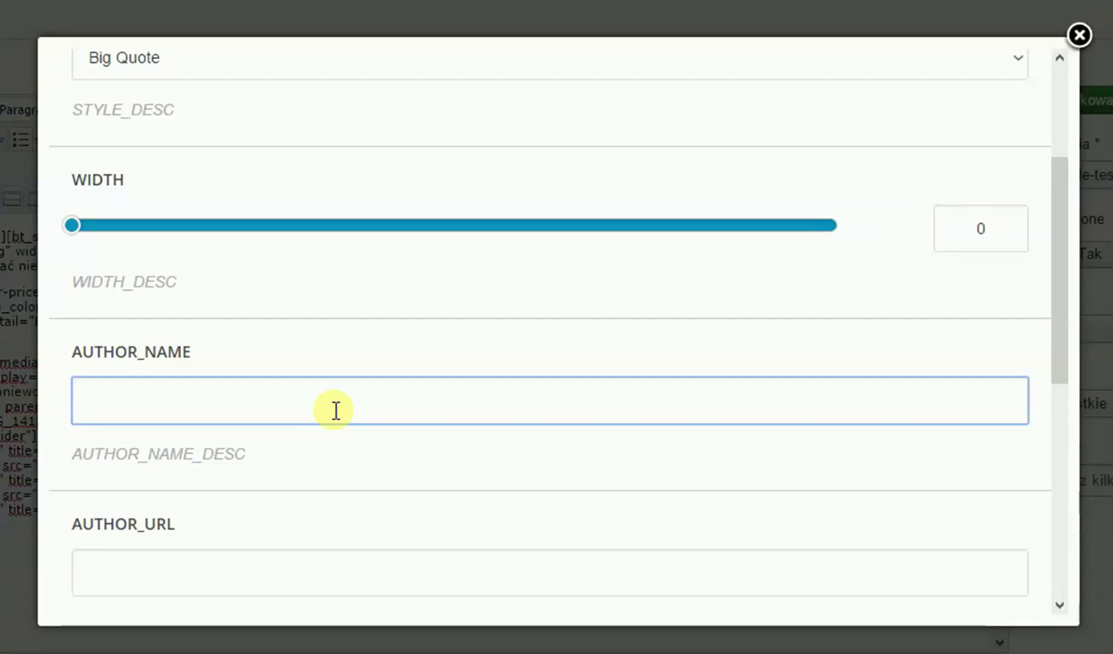
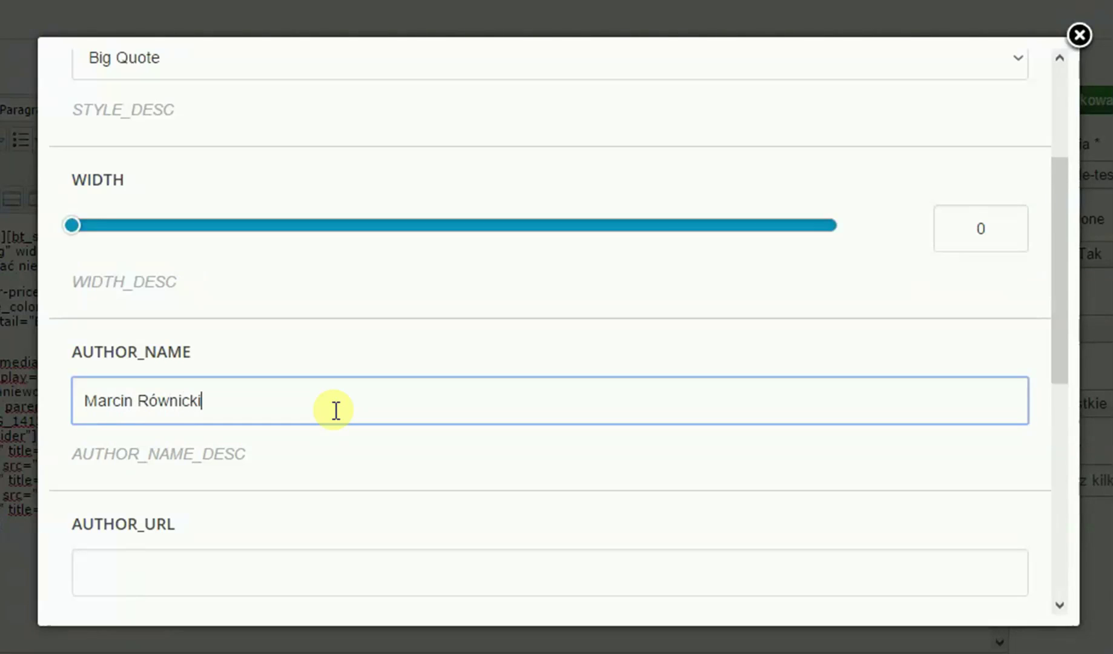
scroll(452, 460, down, 2)
click(426, 447)
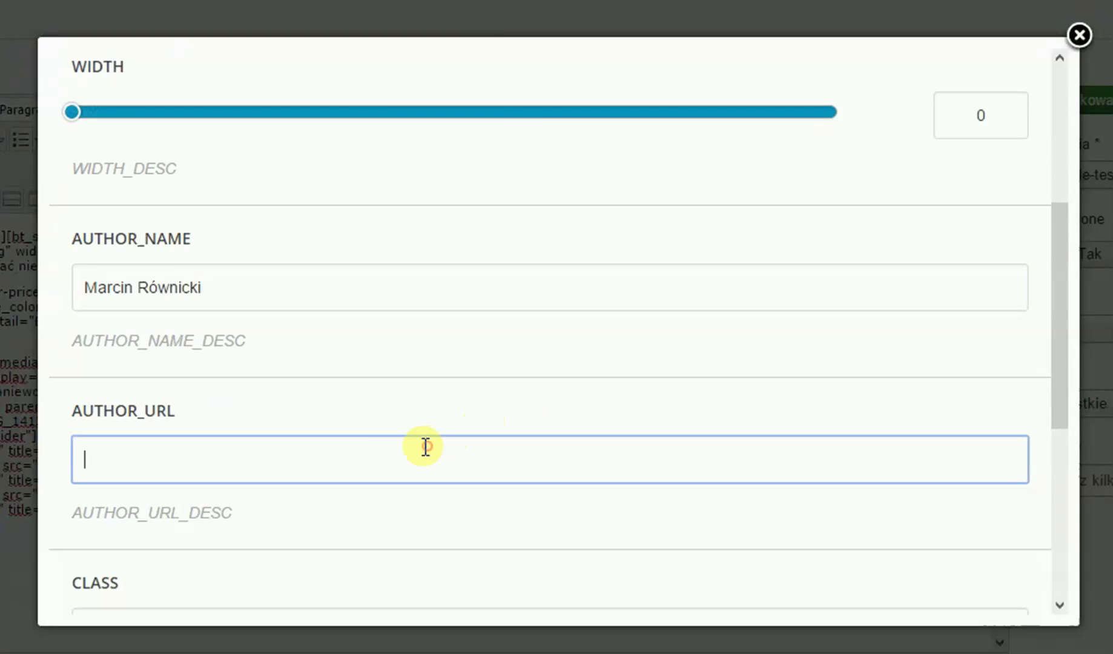
text(http://mjmartino.eu)
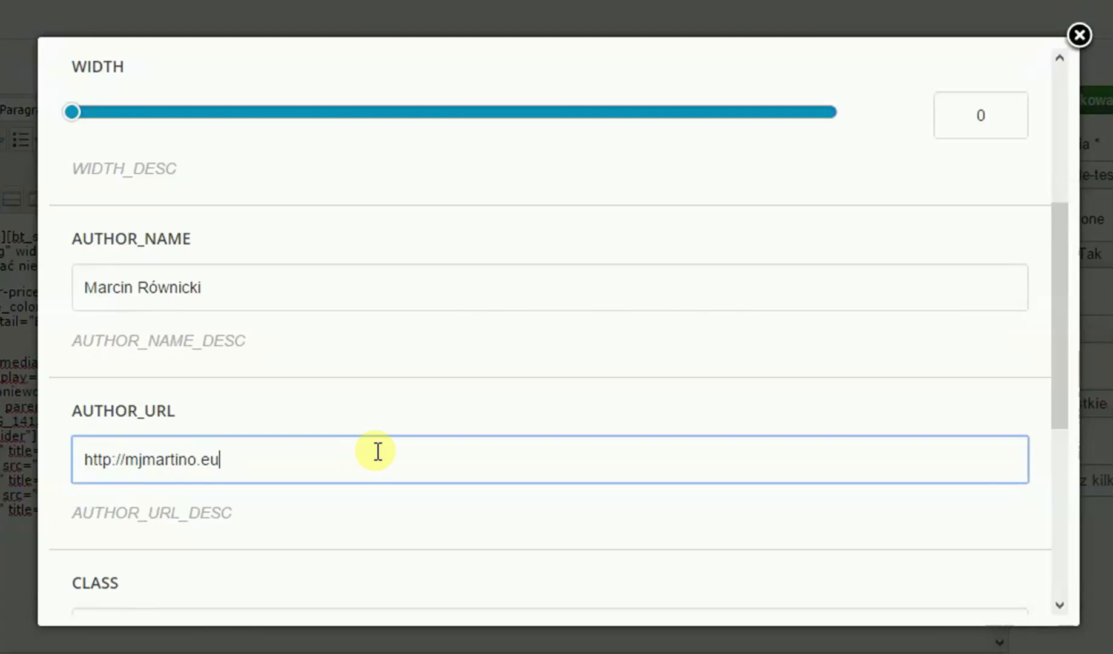
- Start the live preview of the Big Quote with its Lorem ipsum content
scroll(452, 415, down, 4)
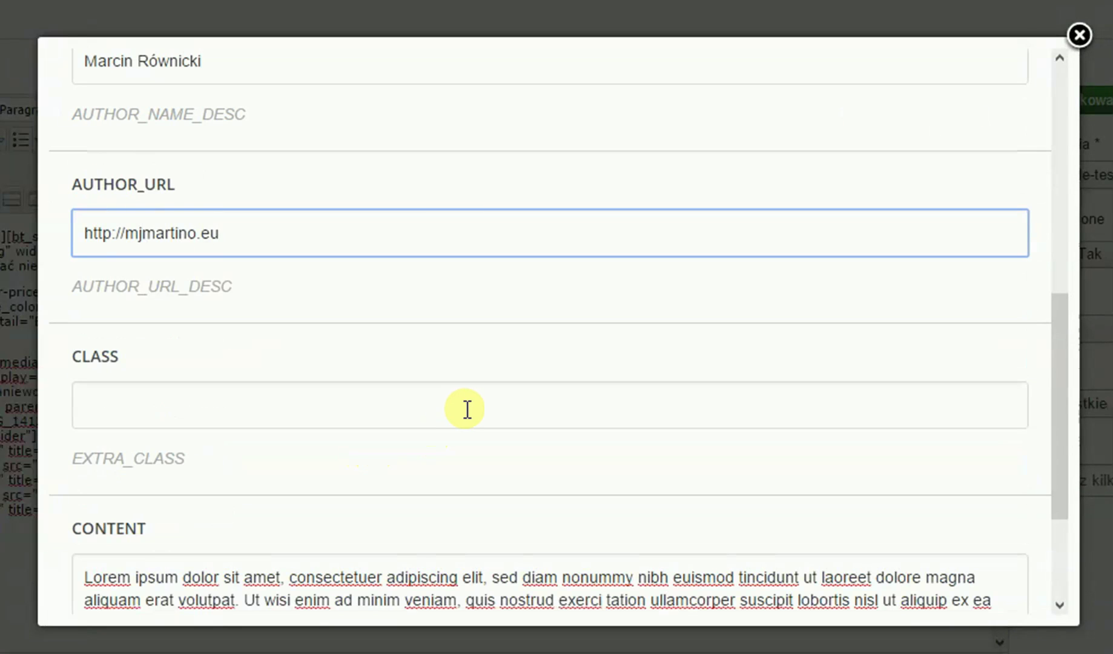
scroll(467, 409, down, 2)
click(490, 574)
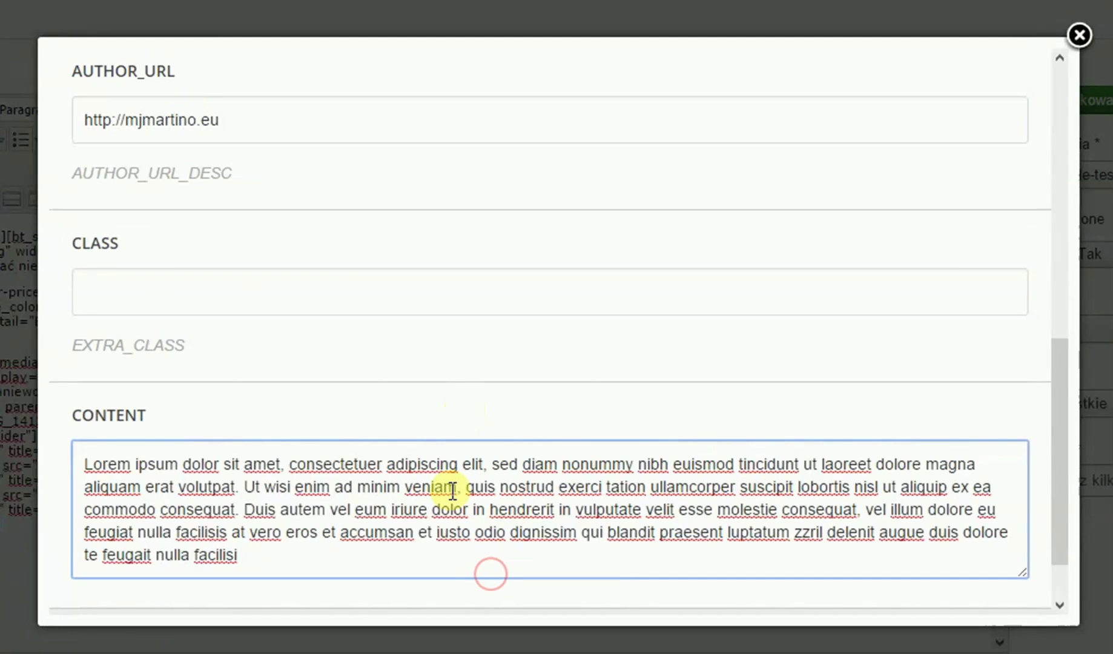
scroll(452, 490, down, 3)
click(331, 559)
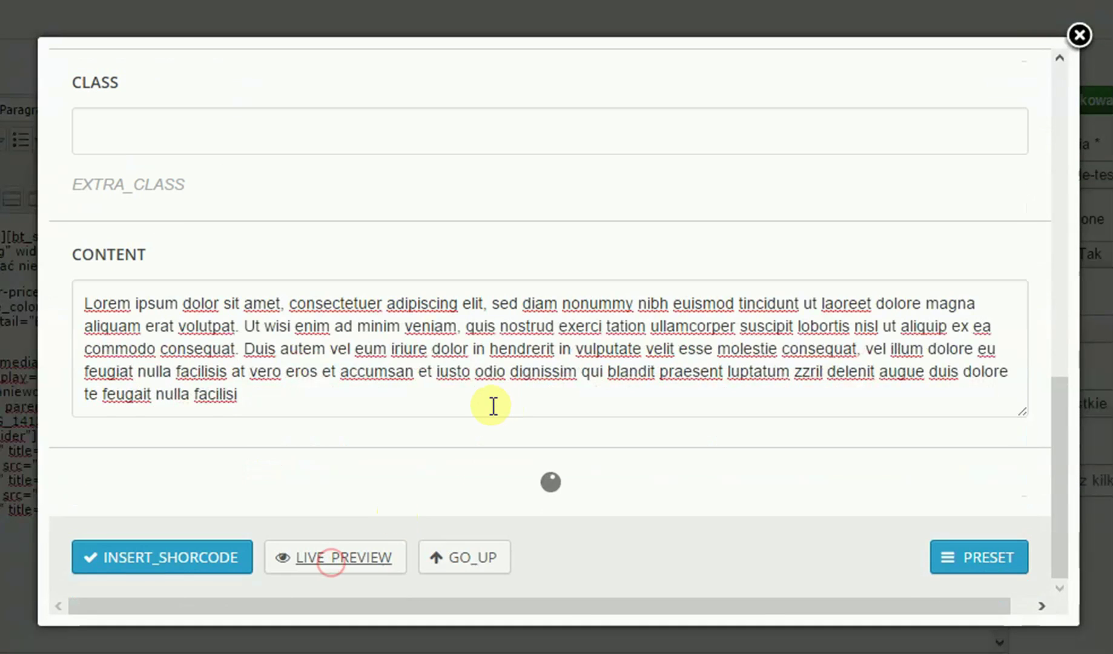
- Check the saved preset options for the quote shortcode
scroll(493, 405, down, 4)
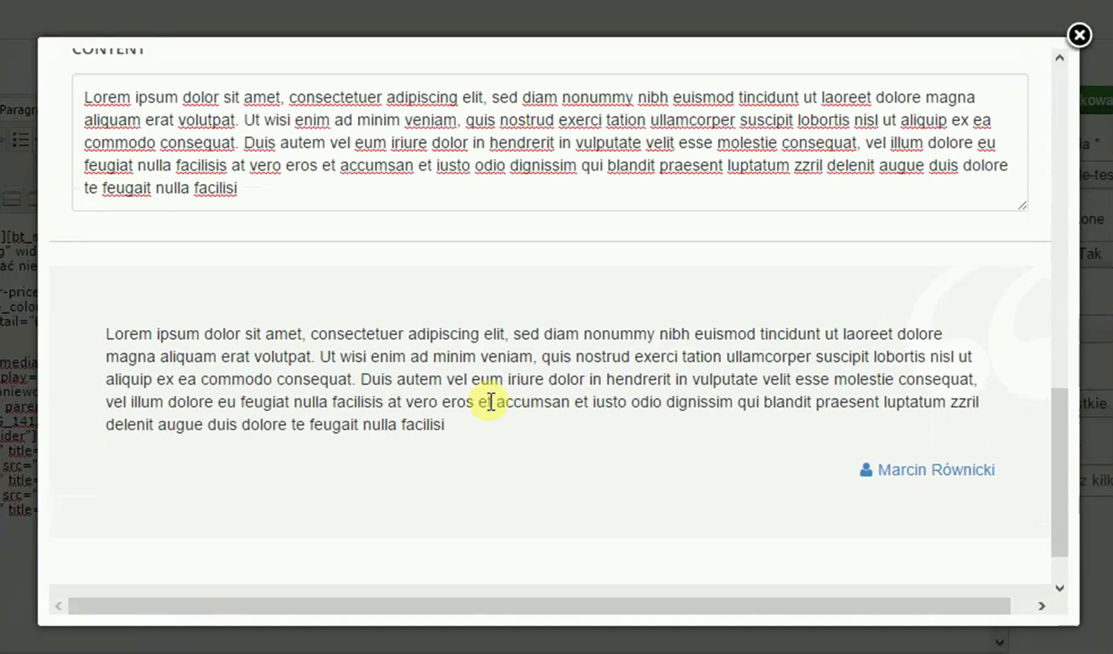
scroll(471, 412, down, 1)
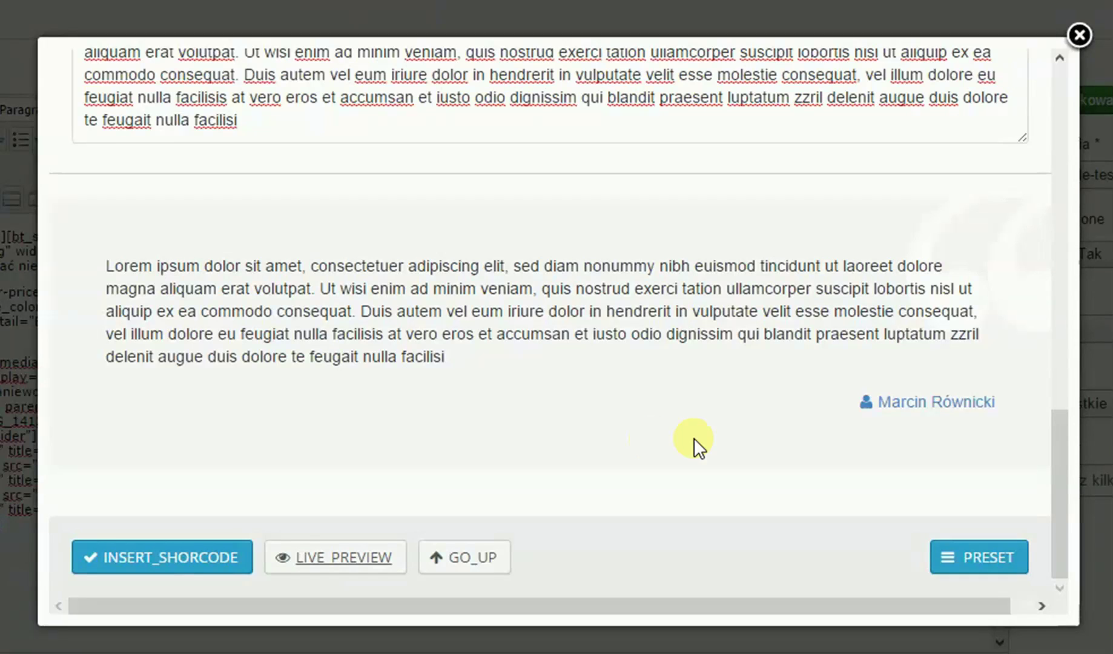
click(993, 550)
scroll(688, 515, up, 10)
scroll(720, 519, up, 4)
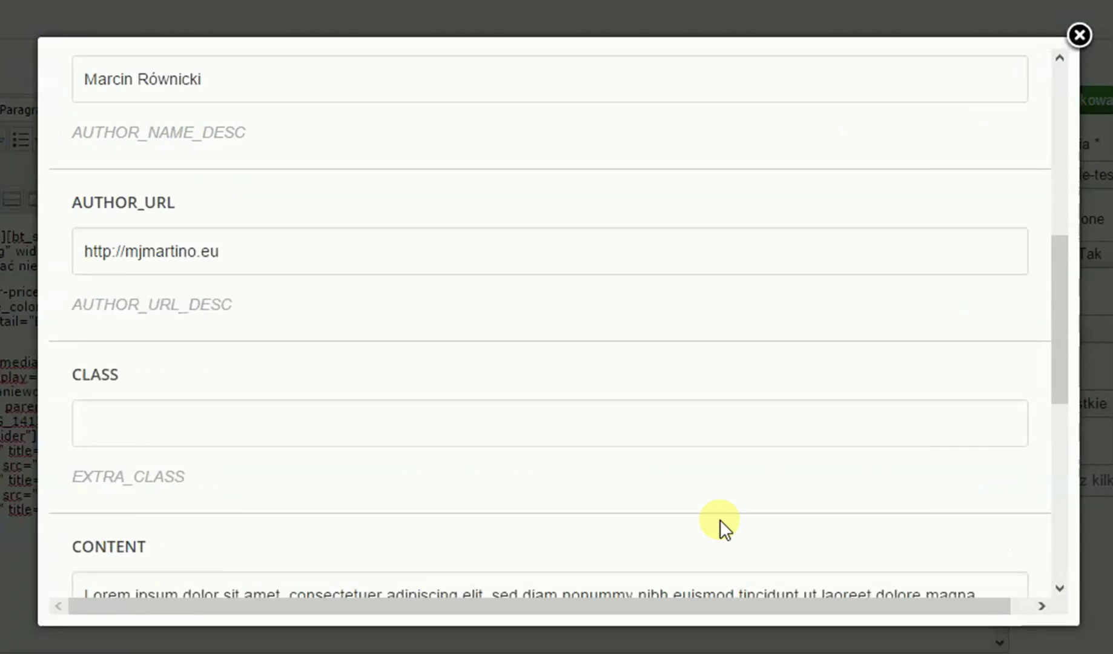
scroll(666, 509, down, 13)
- Insert the bt_quote shortcode at the end of the article and save it
click(132, 557)
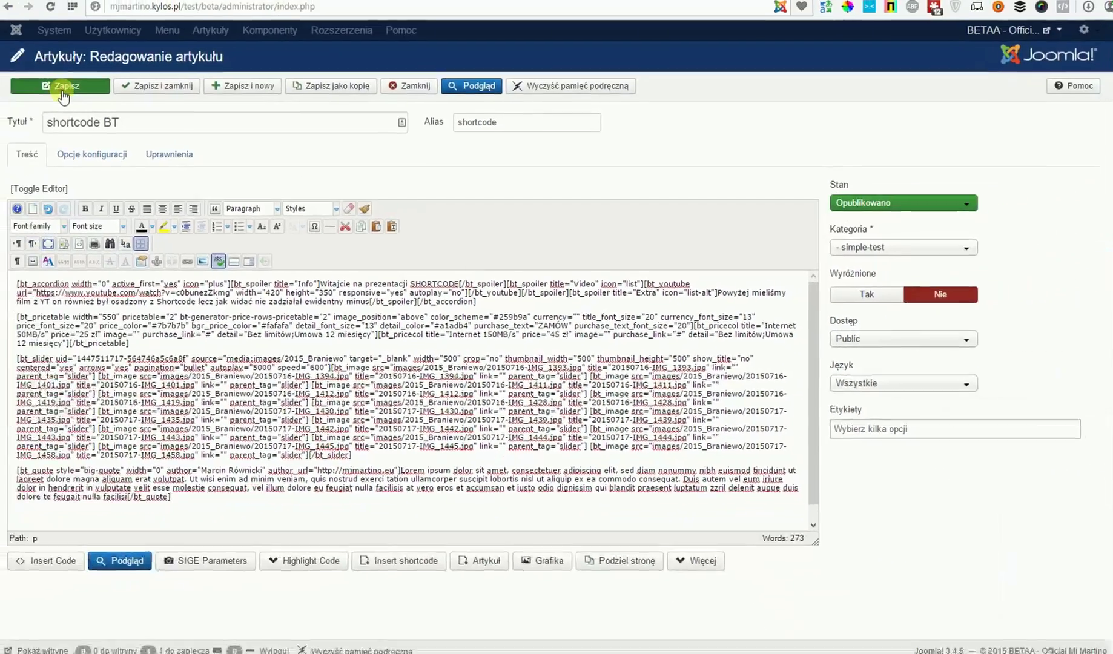
click(42, 88)
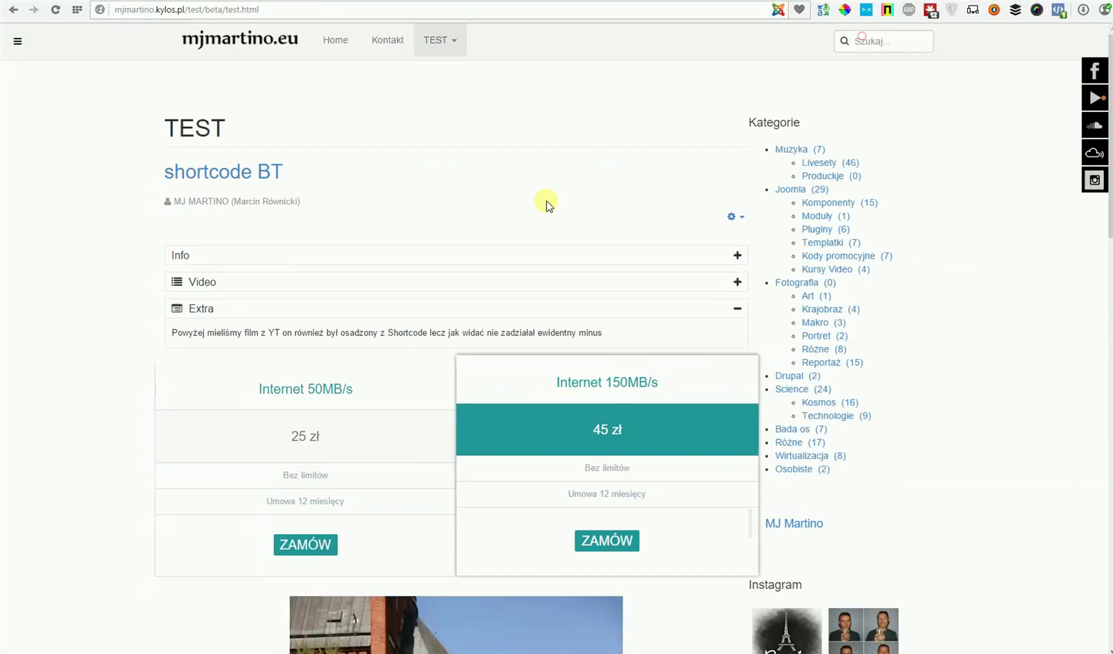
- Scroll through the front-end page's slideshow and testimonial sections
scroll(543, 203, down, 2)
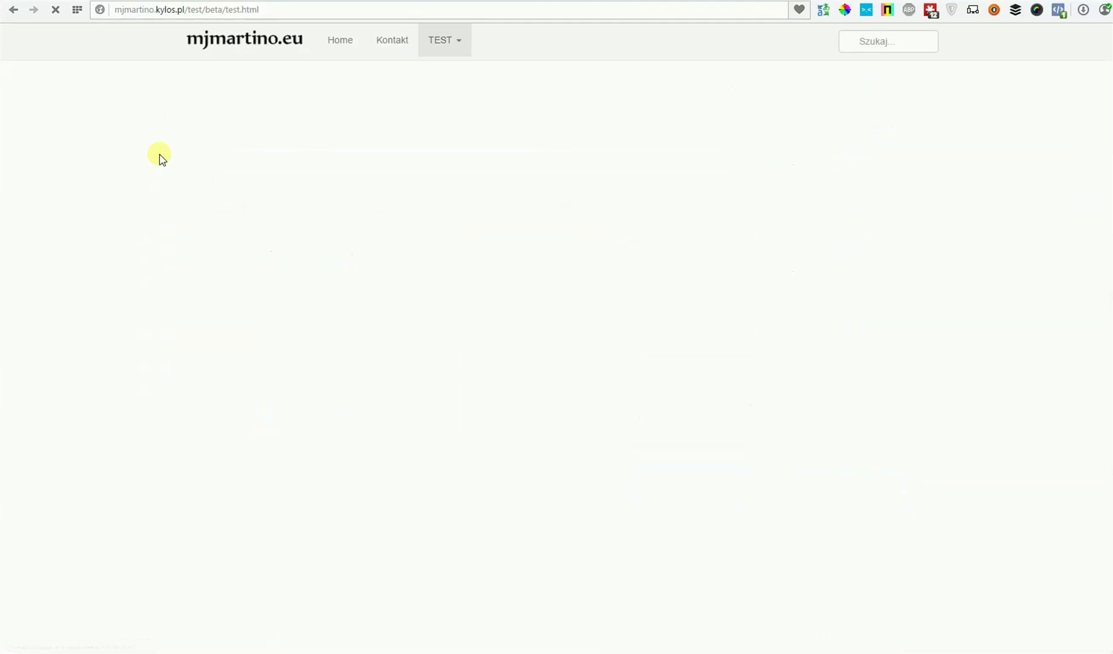
scroll(135, 159, down, 12)
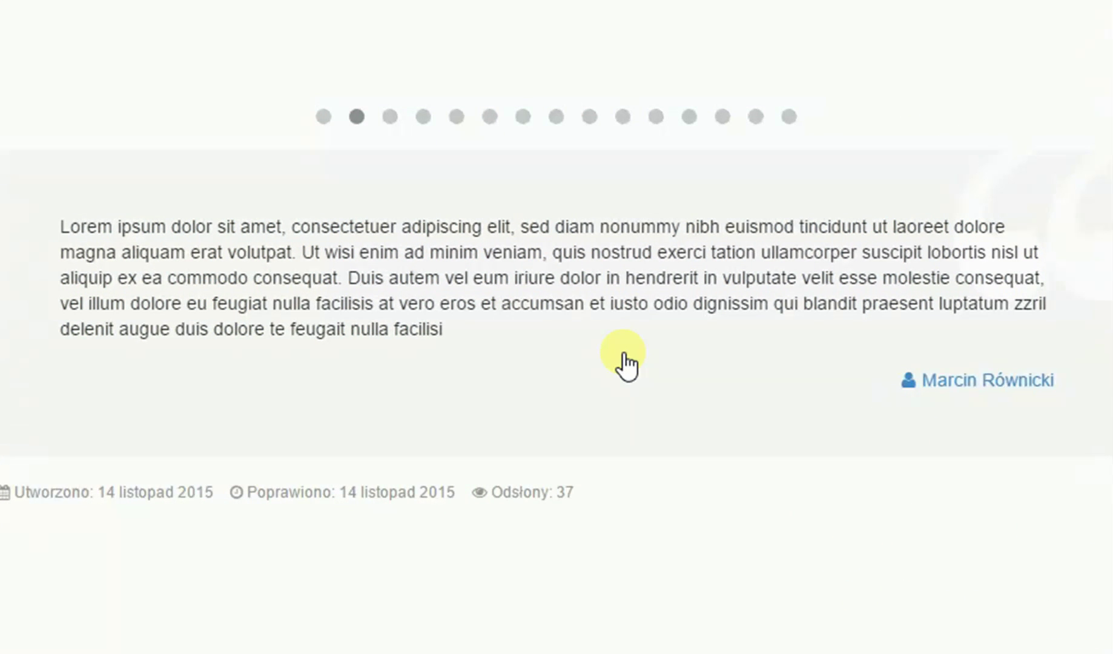
scroll(556, 327, up, 4)
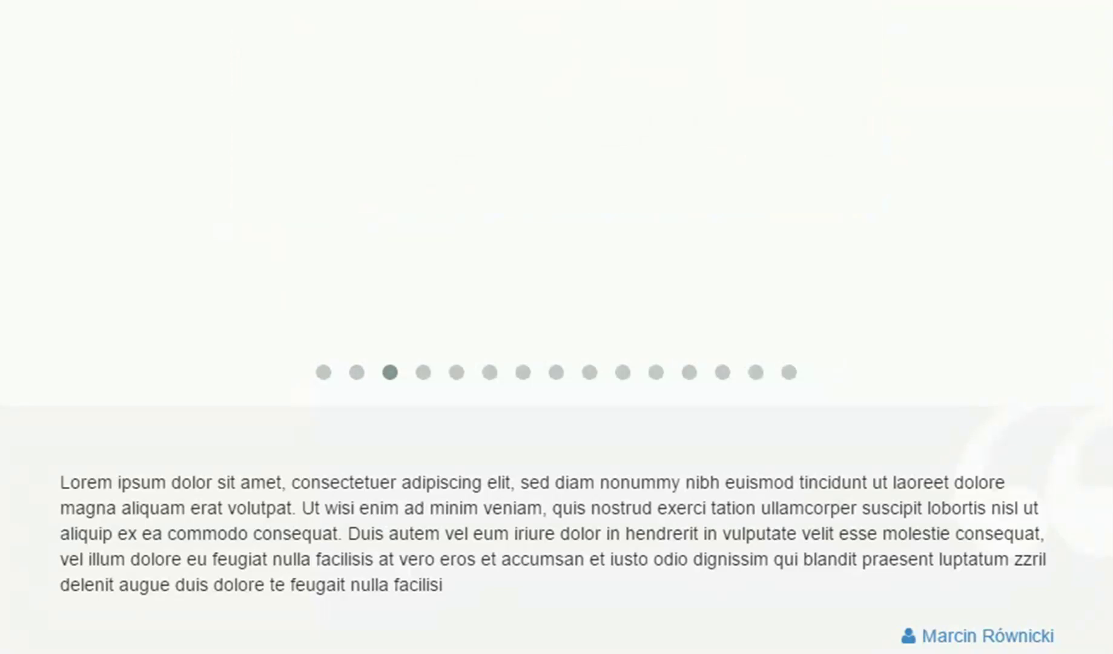
scroll(556, 327, up, 2)
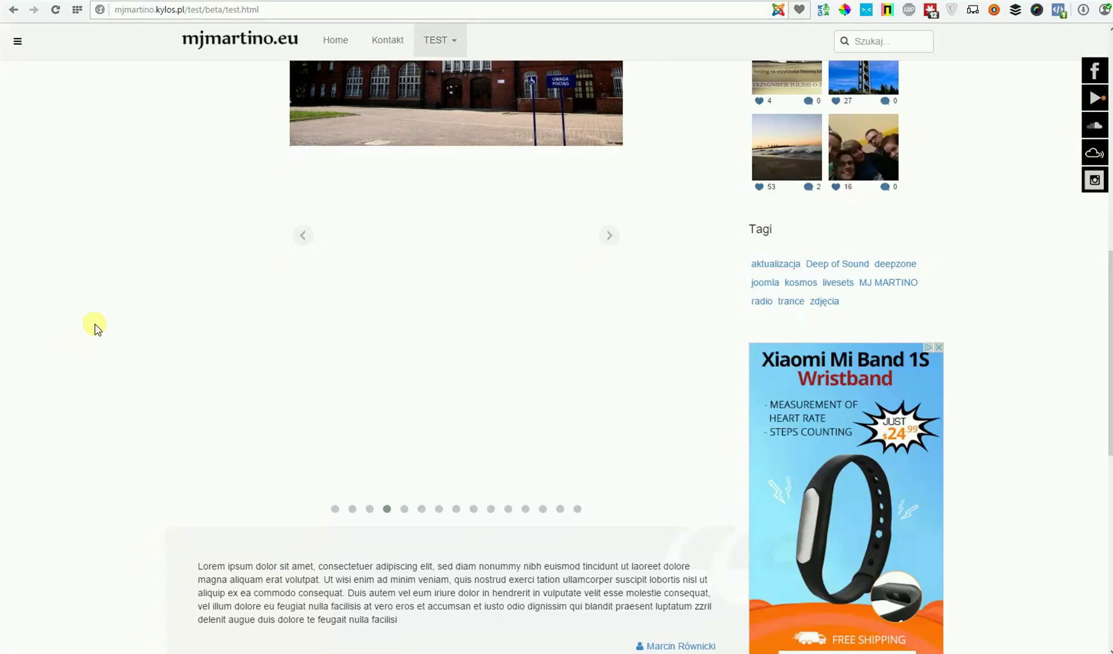
scroll(95, 335, down, 1)
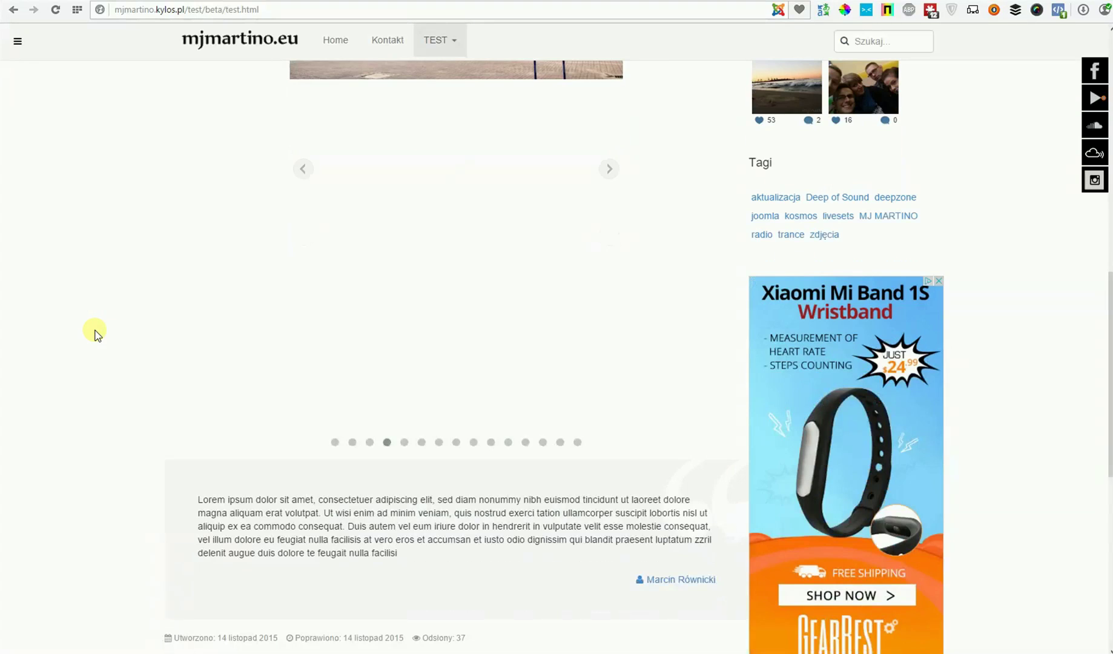
scroll(95, 335, up, 9)
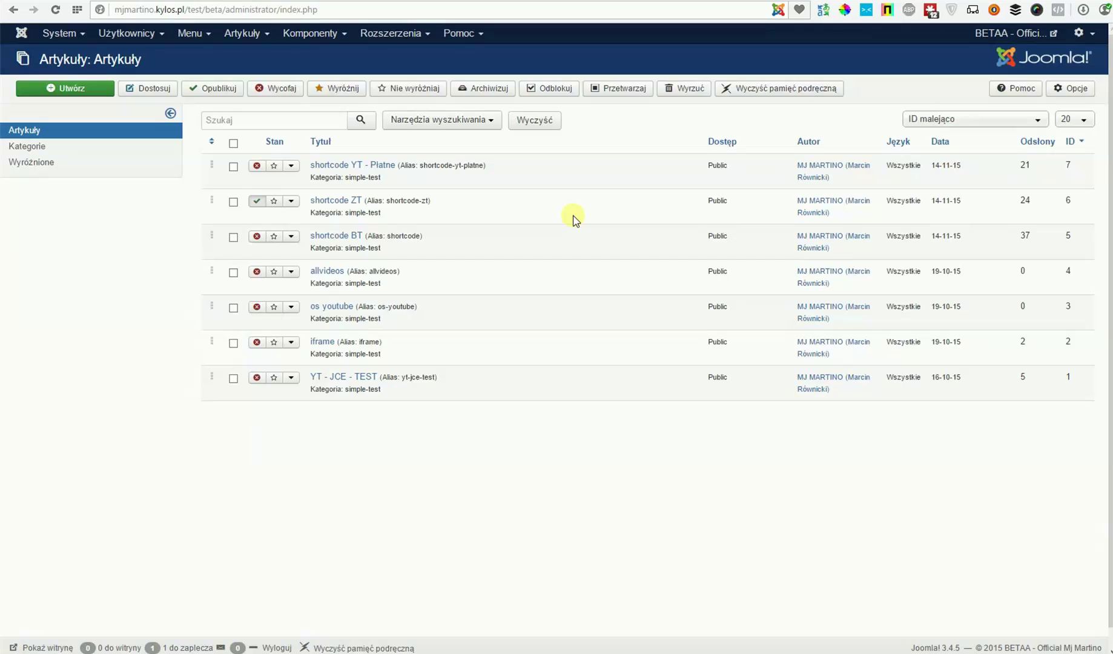
- Open the 'shortcode ZT' article and bring up the ZtShortcodes catalogue below the editor
click(343, 204)
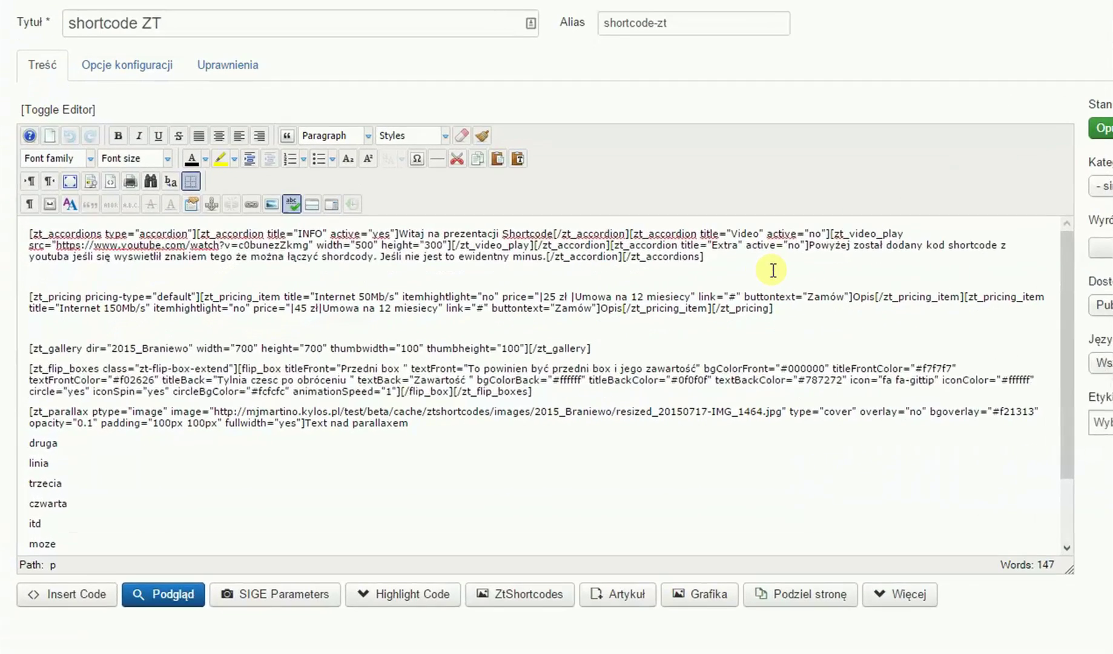
scroll(579, 334, down, 2)
scroll(720, 275, up, 2)
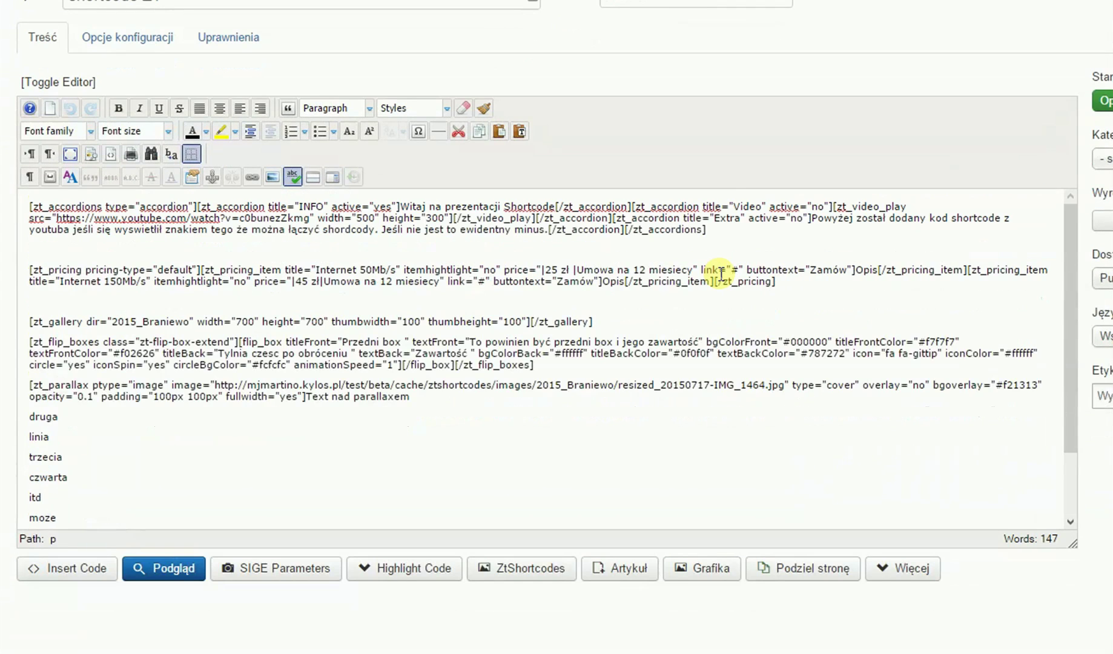
scroll(713, 260, down, 2)
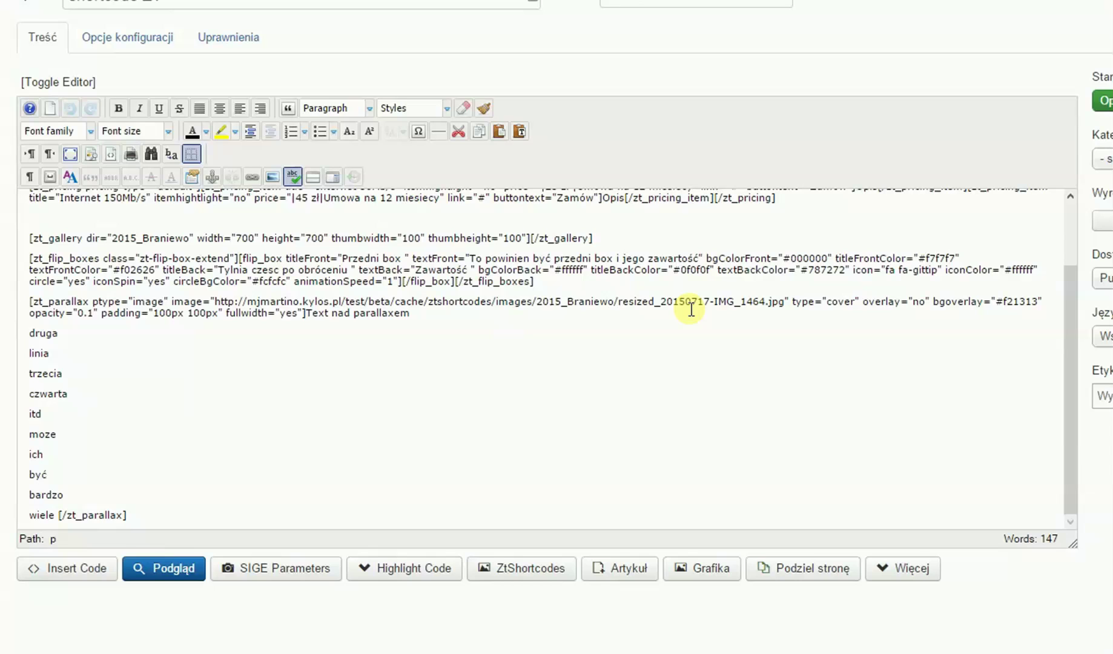
click(548, 572)
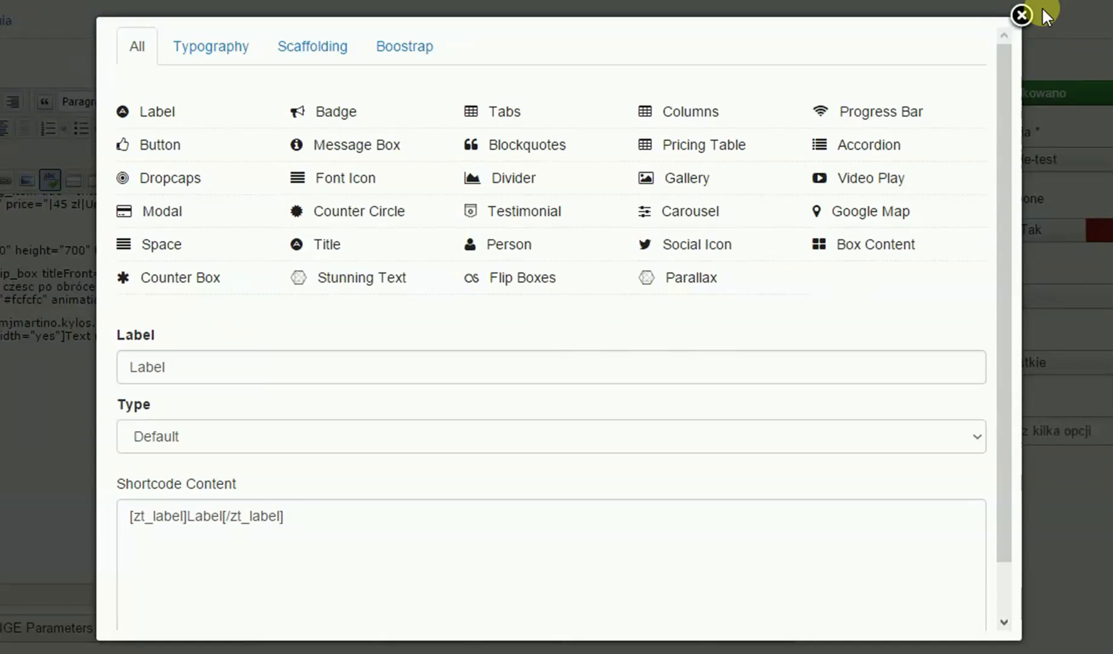
- Close the ZtShortcodes catalogue and open the top-right site links dropdown
click(1022, 14)
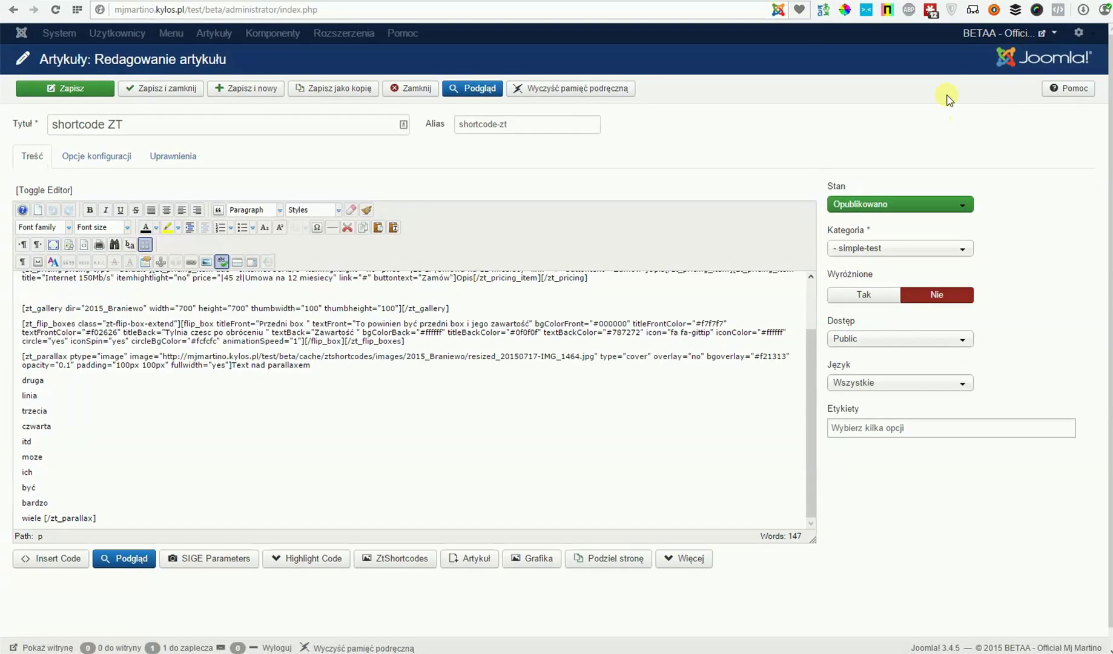
click(977, 38)
- View 'shortcode ZT' on the site, expand the Video accordion section, then play and pause the video
click(1002, 38)
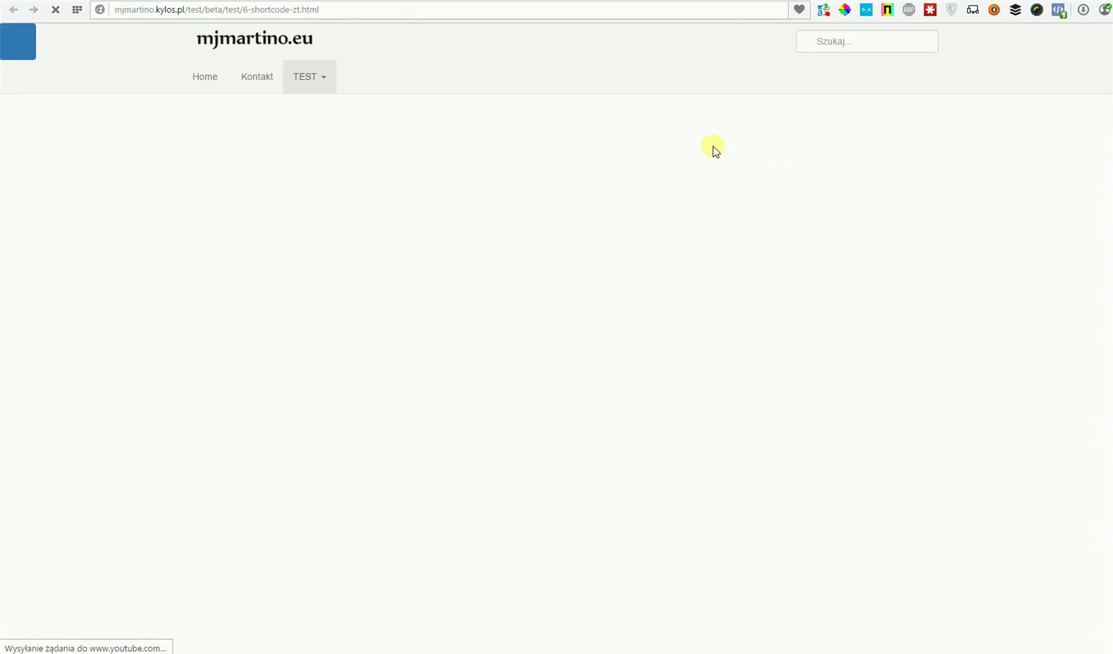
scroll(651, 177, down, 1)
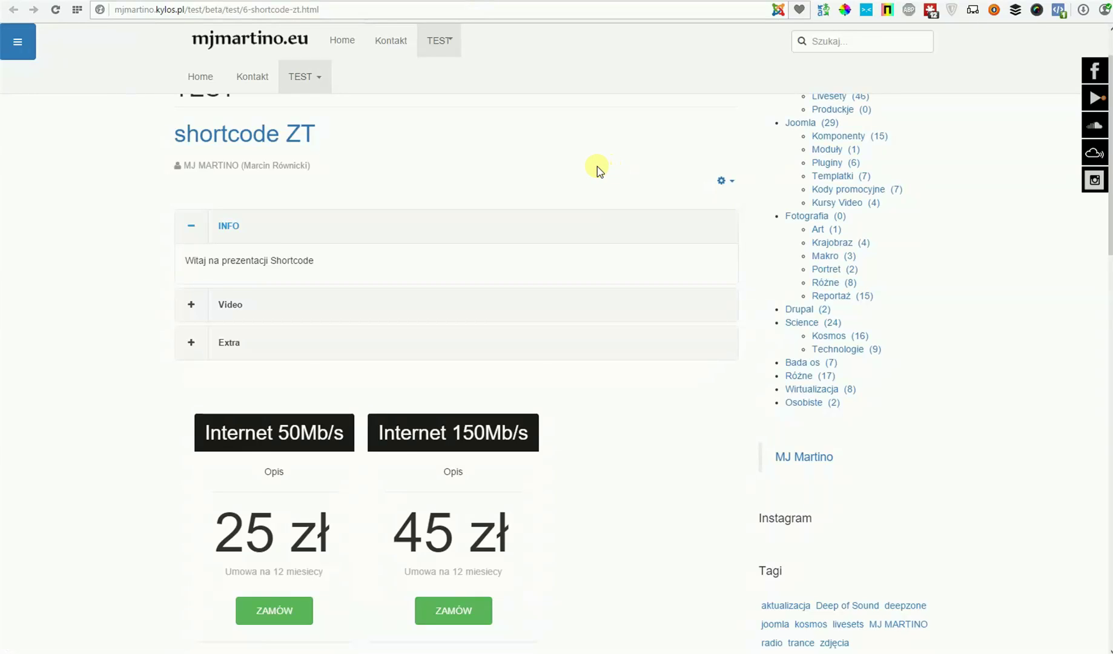
scroll(596, 170, down, 1)
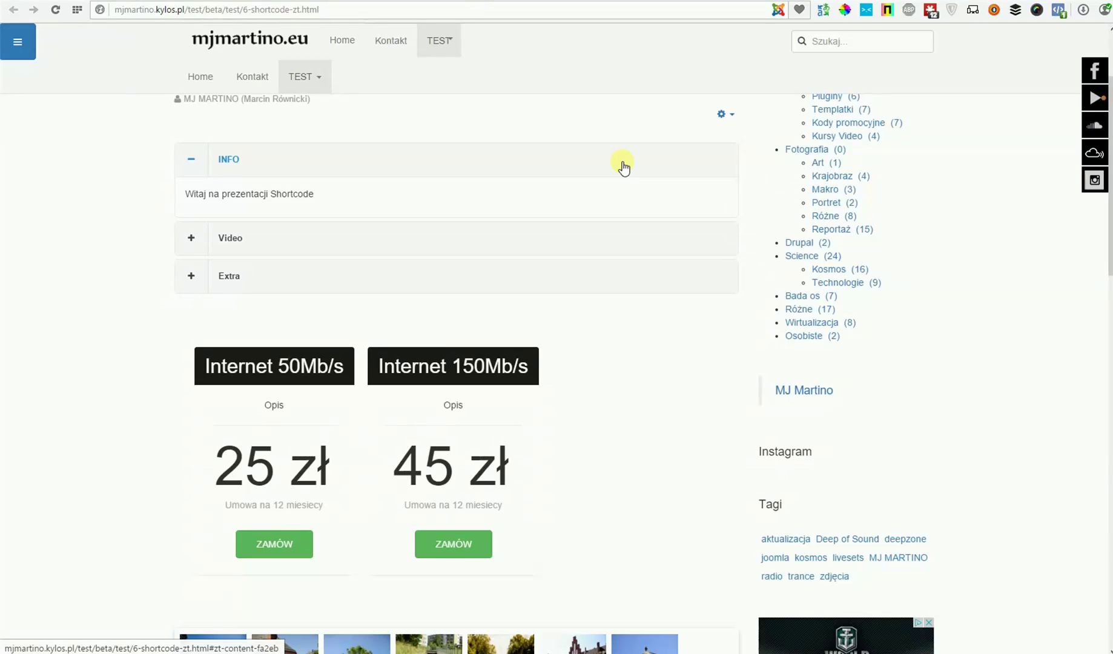
click(189, 247)
click(231, 245)
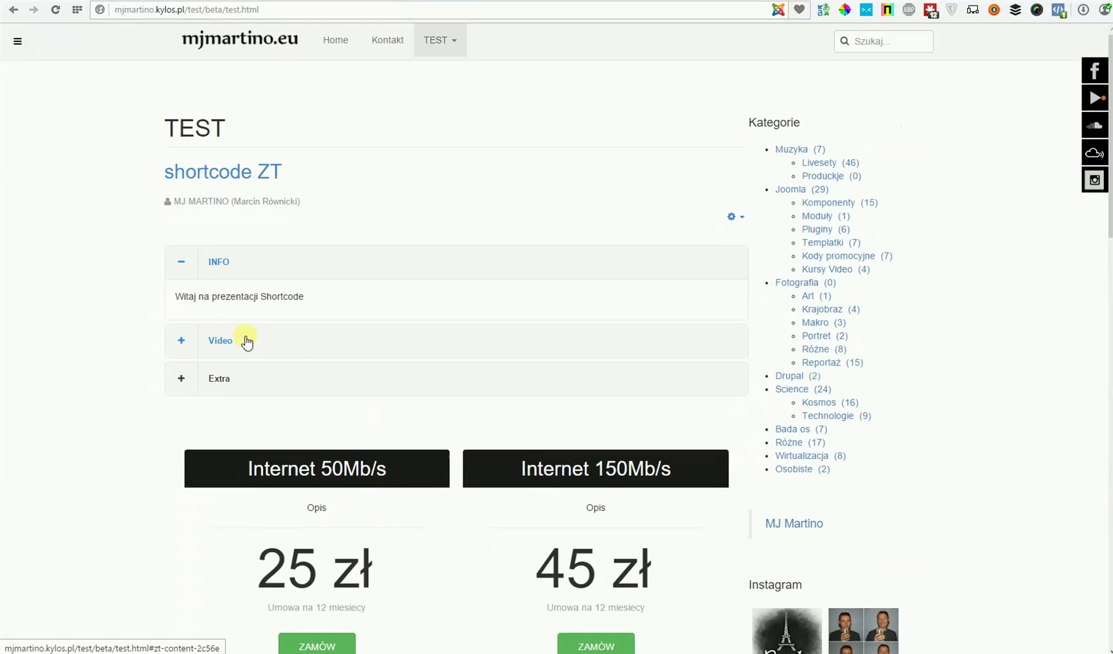
click(246, 341)
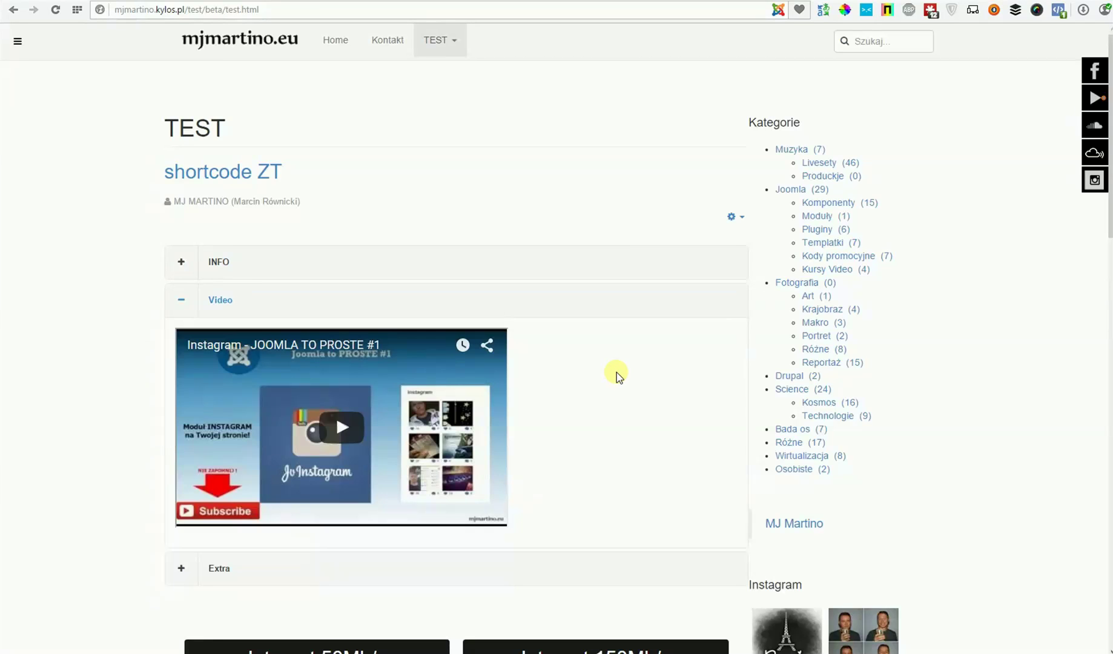
scroll(616, 372, down, 1)
click(355, 315)
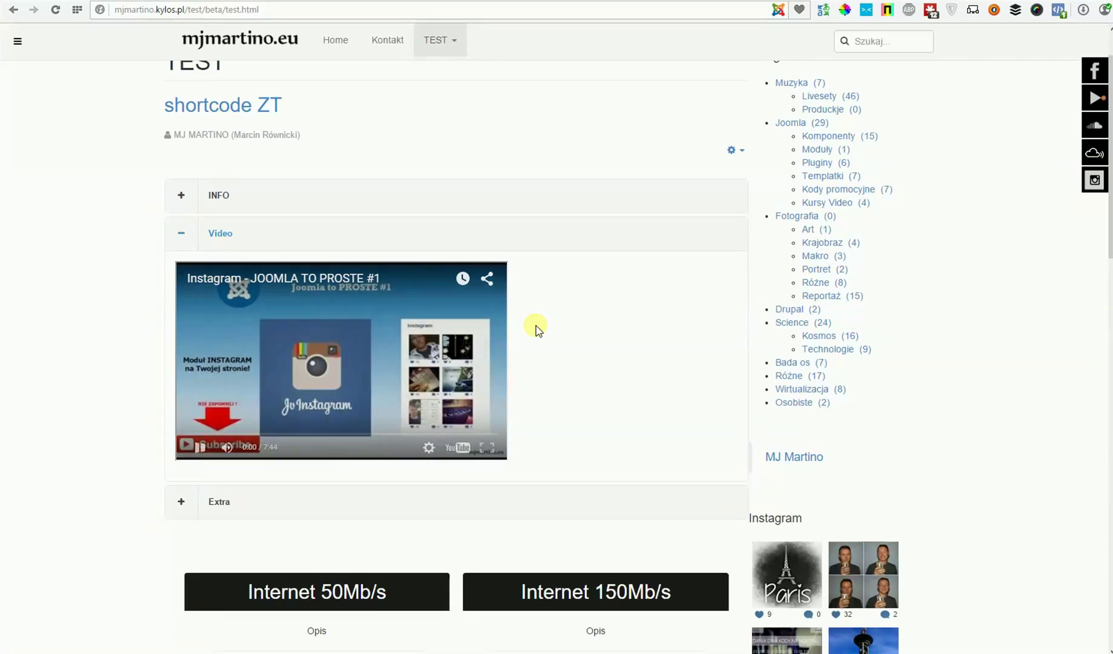
click(199, 447)
- Expand the Extra accordion section and scroll past the pricing tables to the photo gallery
scroll(628, 385, down, 2)
click(213, 368)
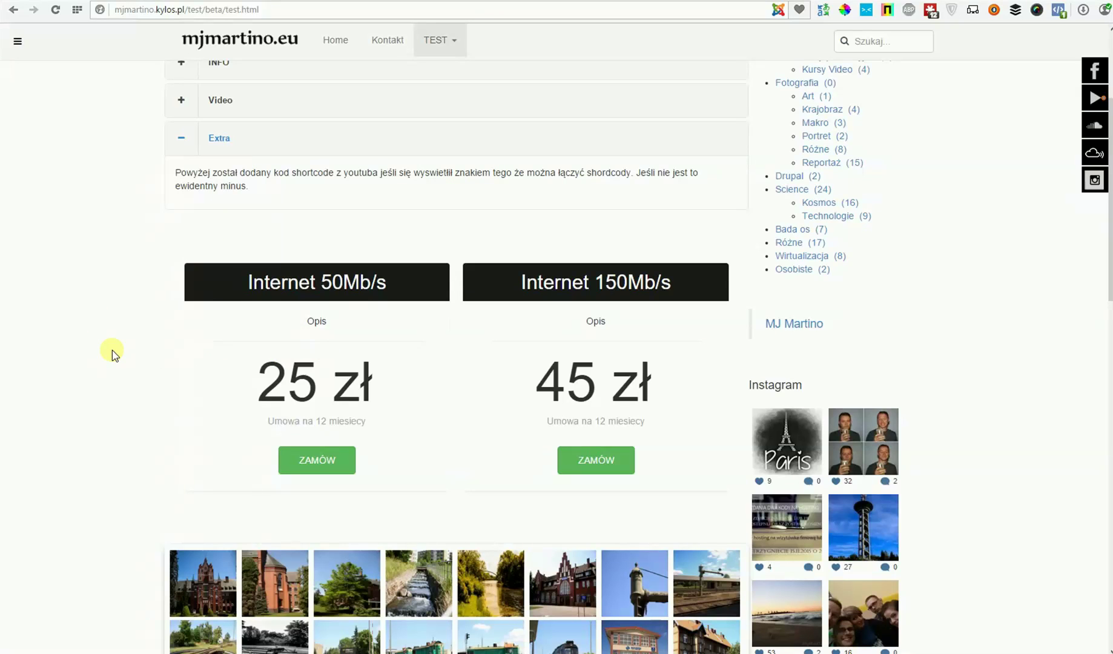
scroll(142, 303, down, 1)
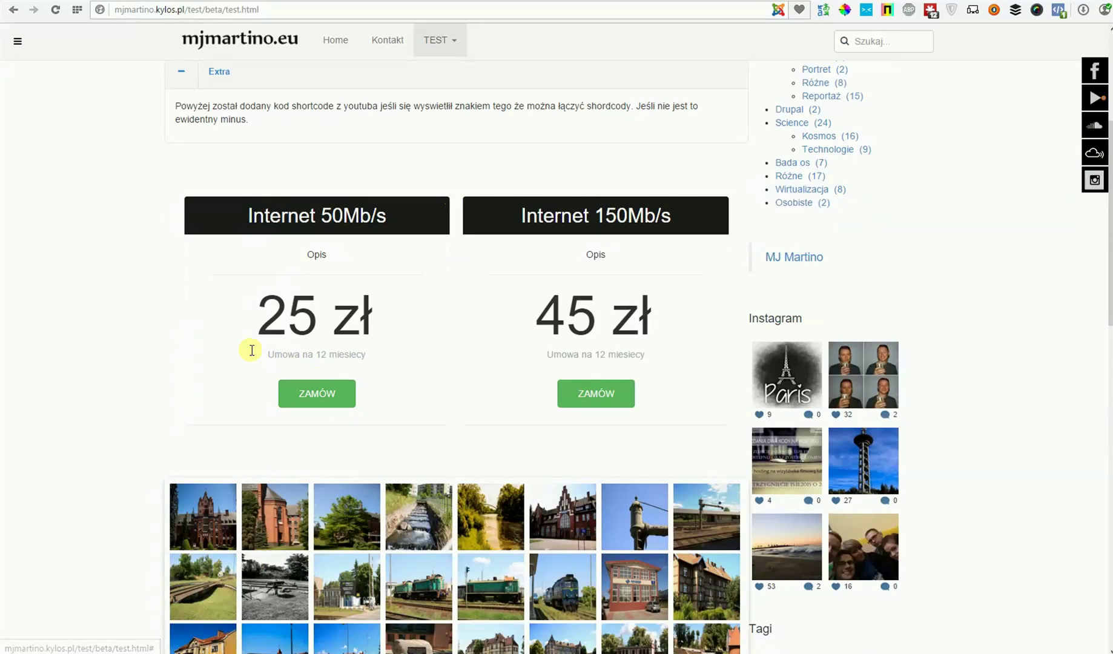
scroll(139, 336, down, 2)
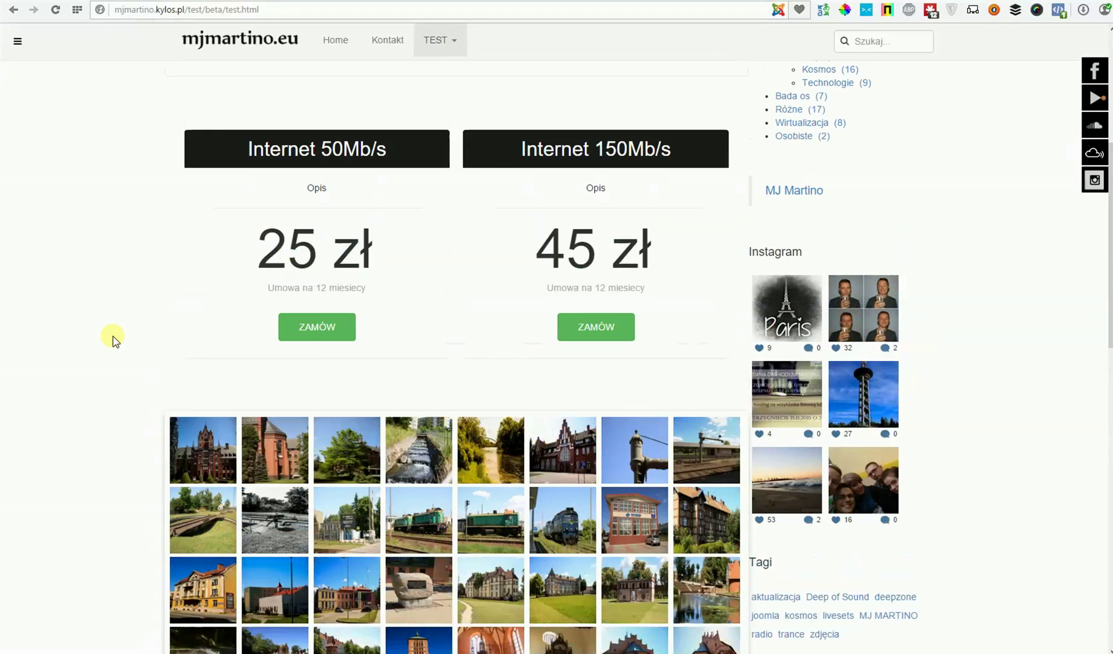
scroll(113, 341, down, 2)
scroll(111, 338, down, 1)
scroll(111, 339, up, 1)
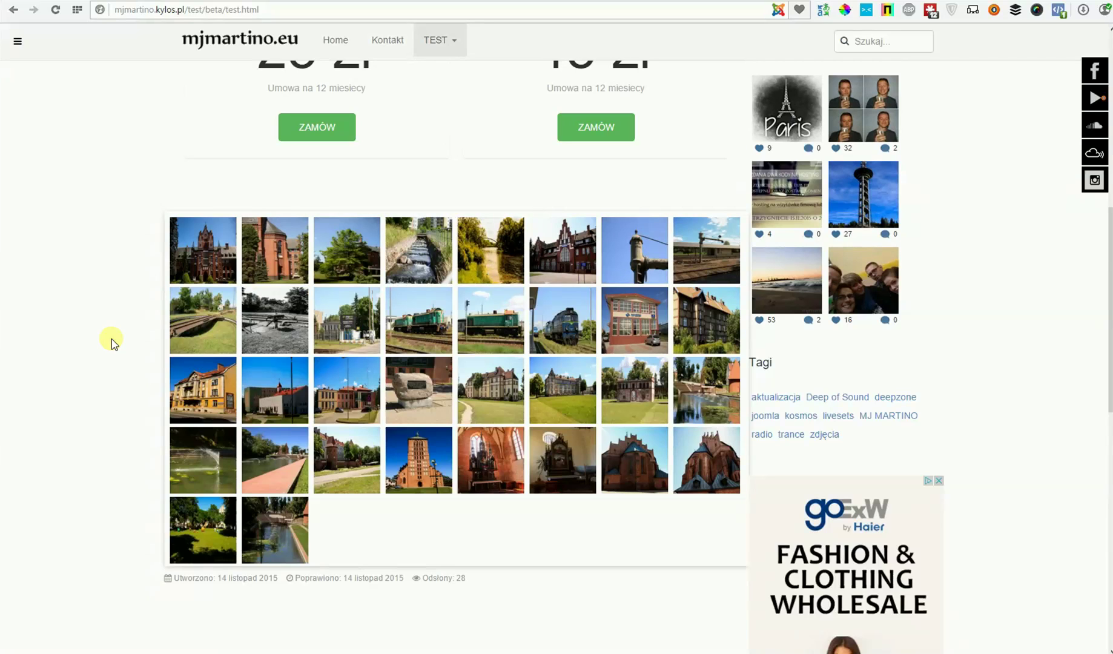
- Open the first gallery photo enlarged, advance to image 2 of 34, and close the lightbox
click(219, 237)
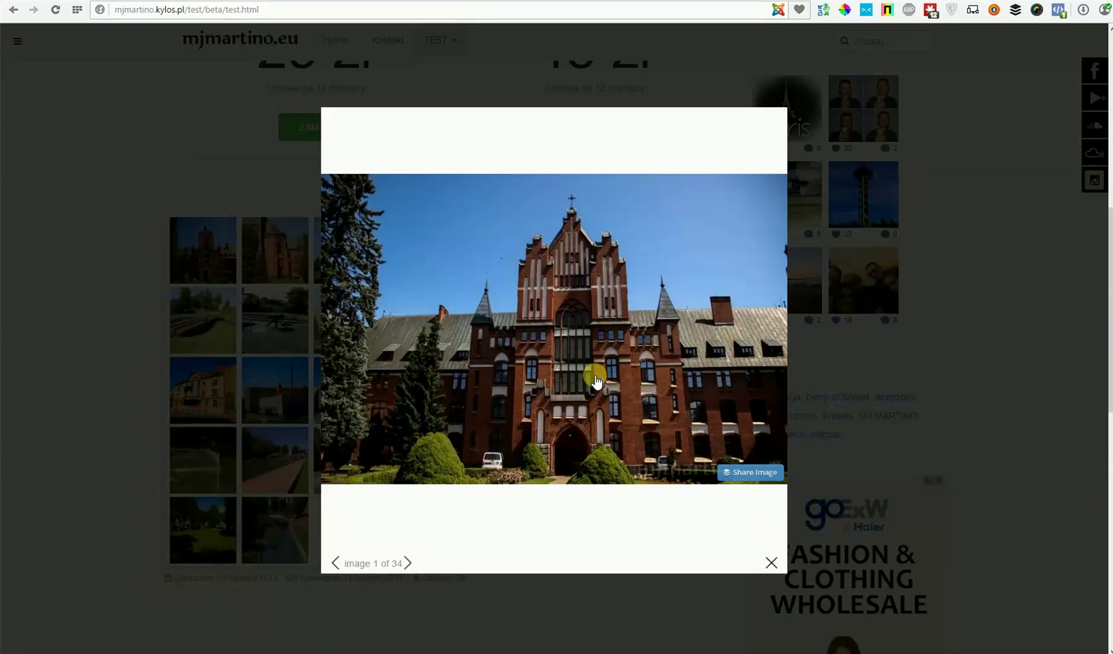
click(407, 562)
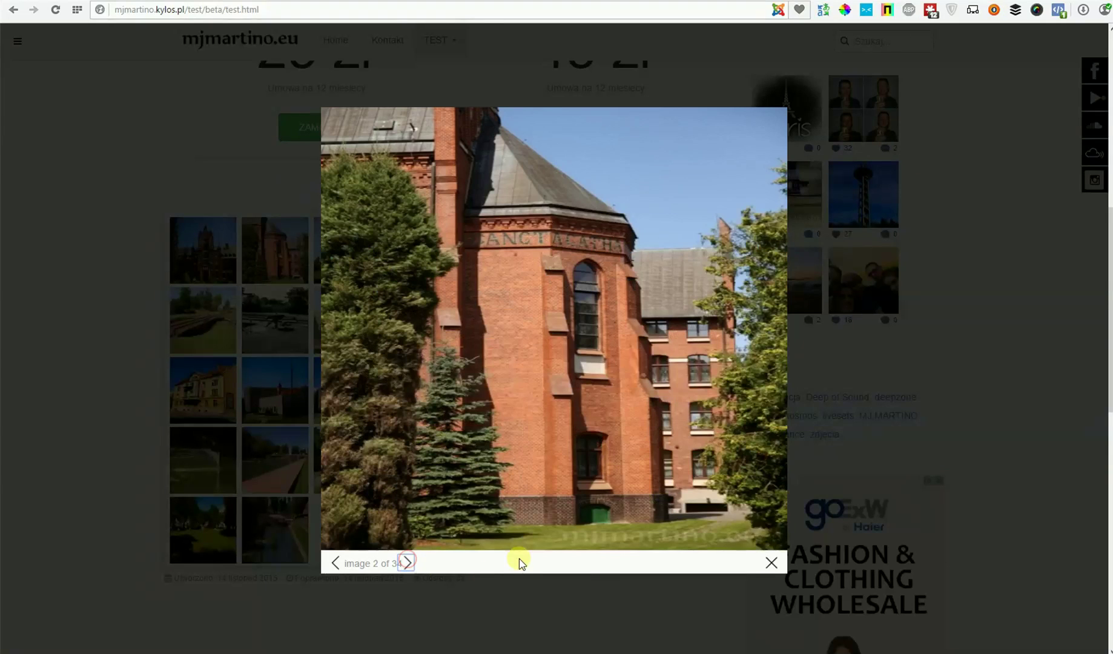
click(777, 560)
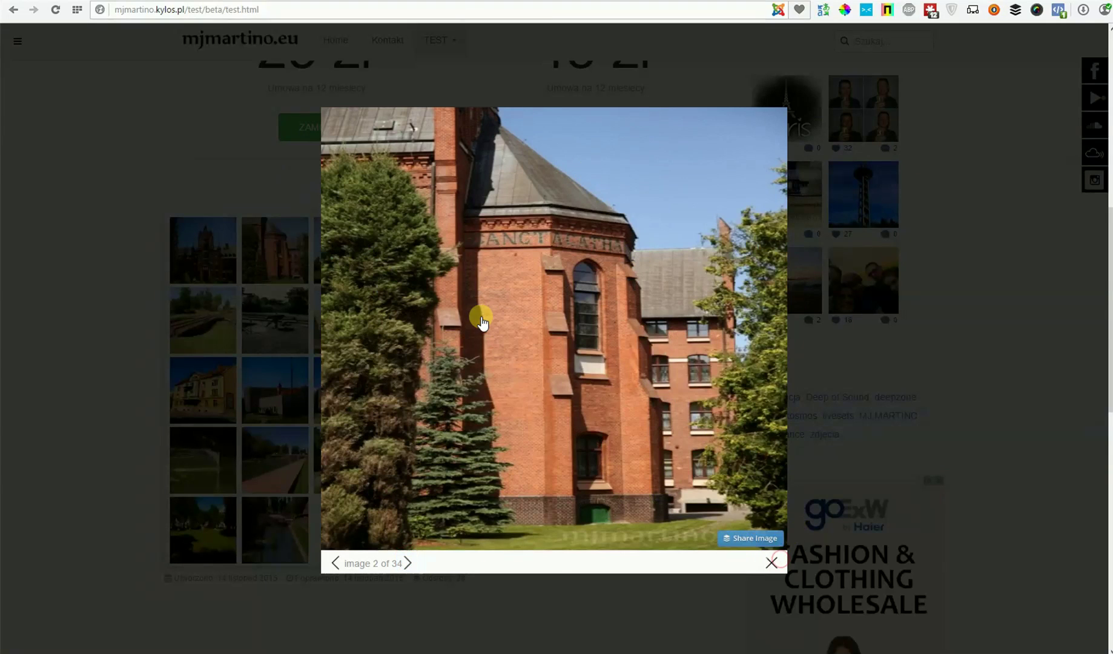
click(772, 561)
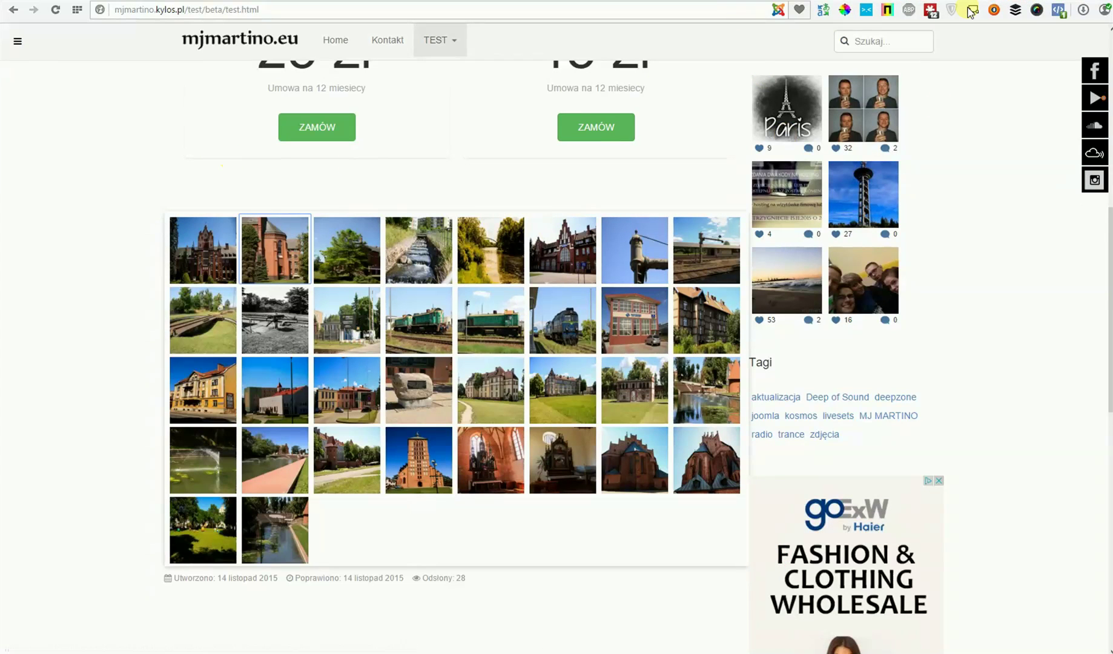
click(869, 14)
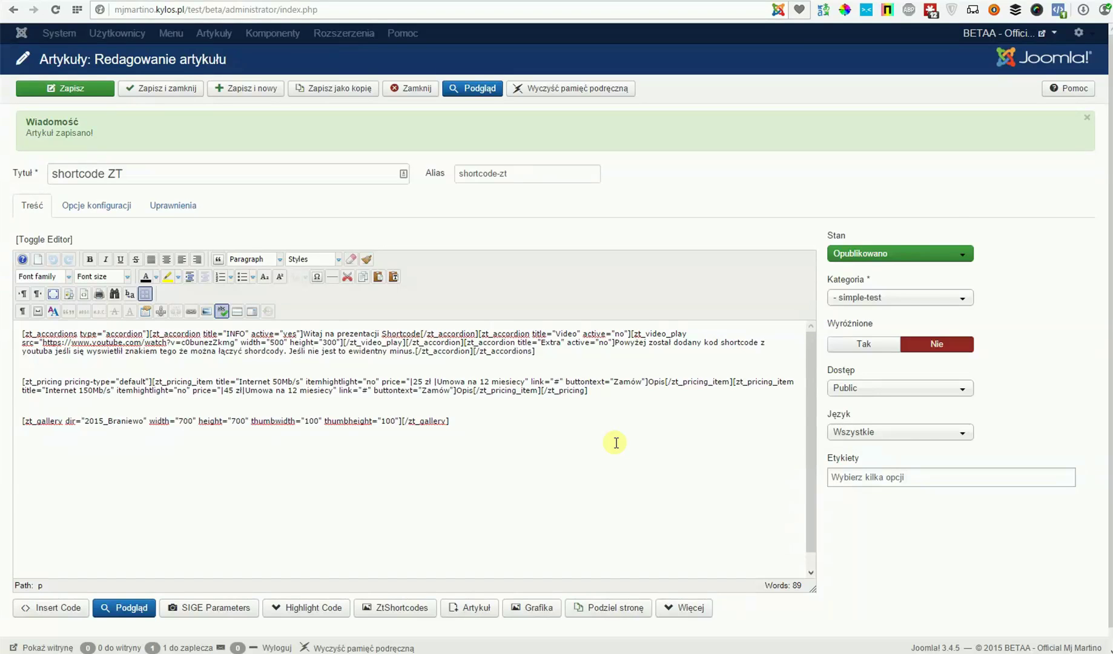
- Scroll the shortcode ZT article editor down toward the ZtShortcodes button
scroll(539, 437, down, 1)
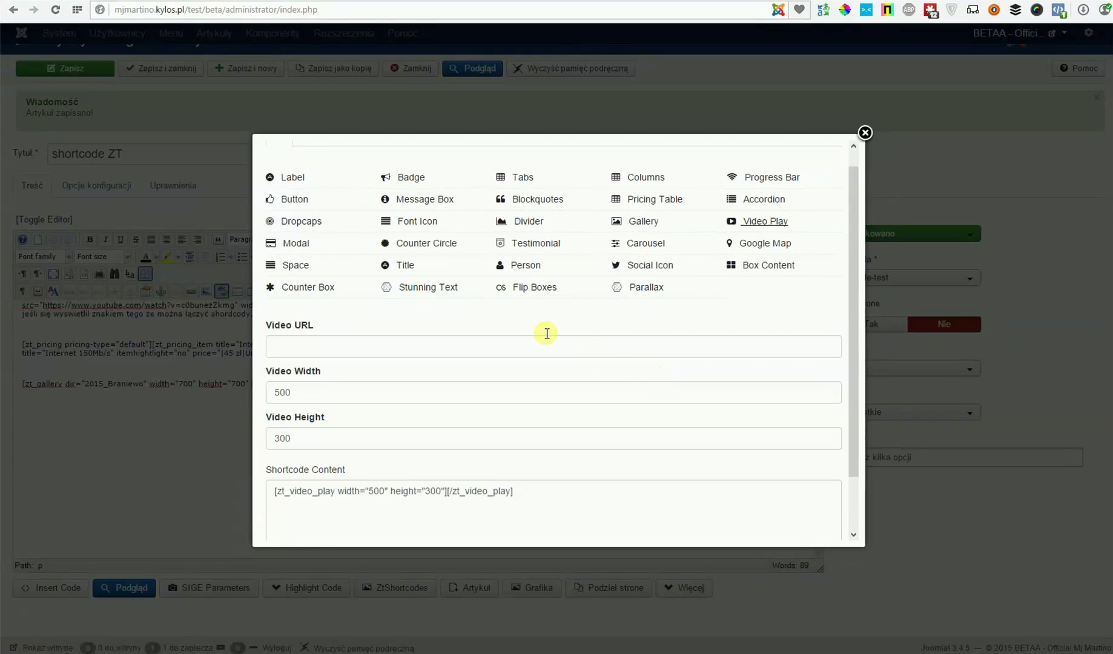
- Check the Video Play generator's Video URL and Shortcode Content fields, then dismiss it without inserting a shortcode
click(519, 343)
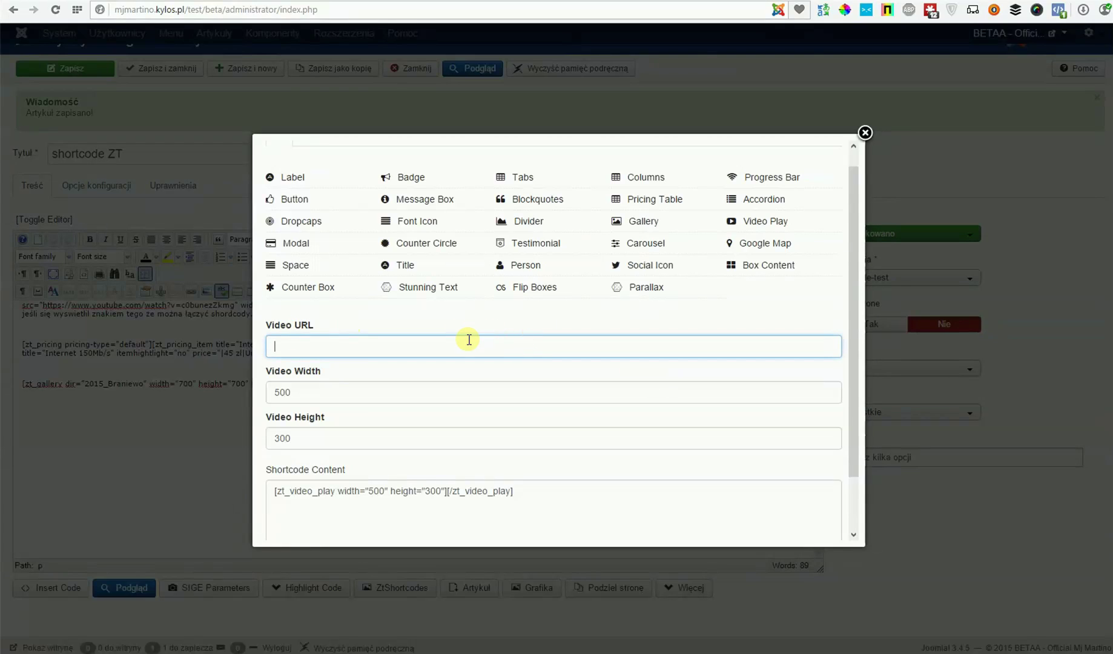
click(570, 488)
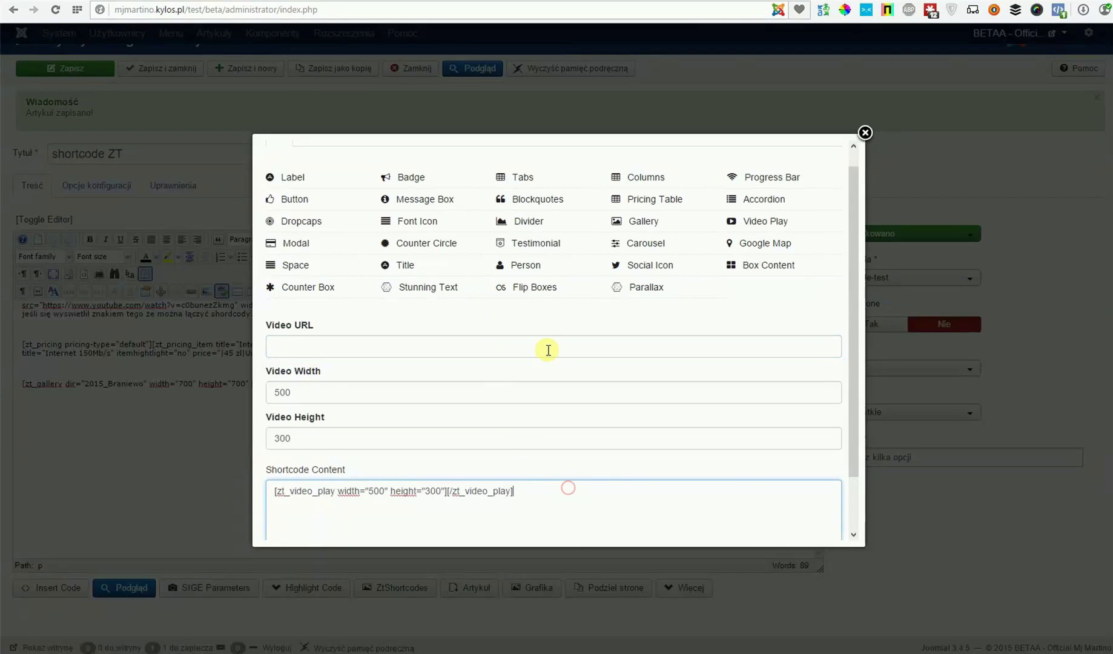
click(541, 345)
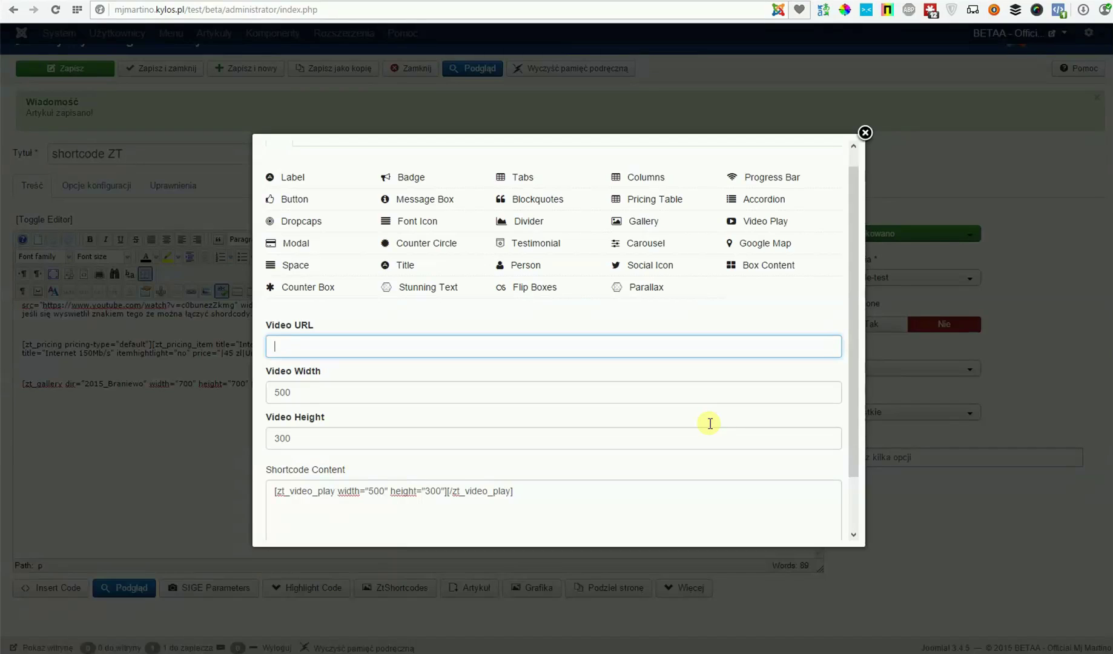
scroll(796, 404, down, 1)
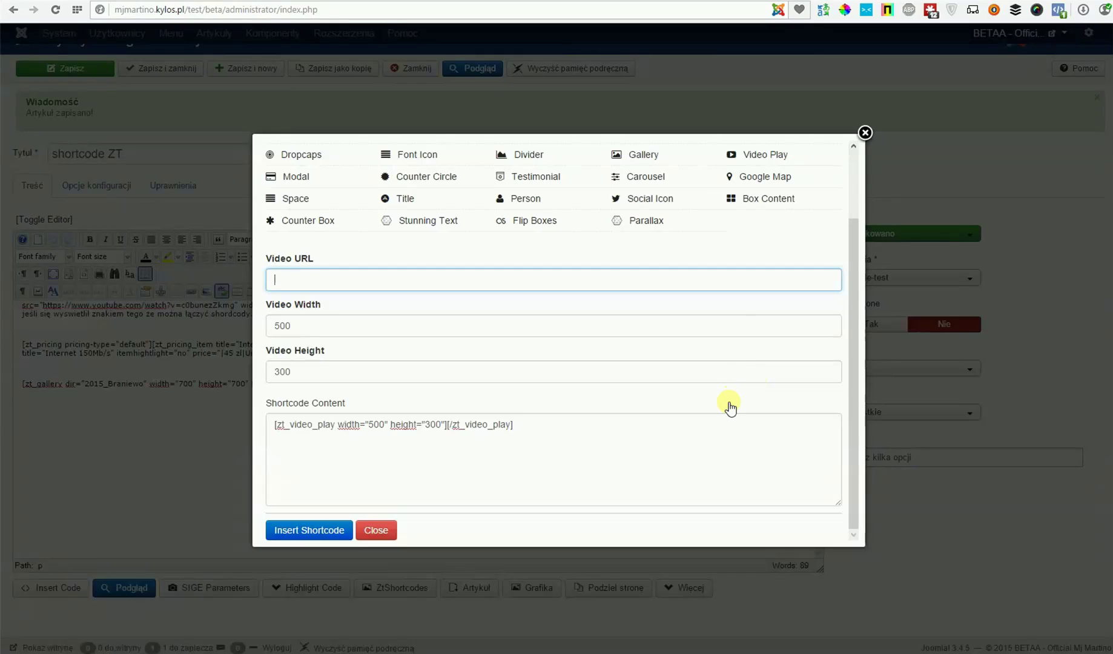
scroll(728, 403, up, 1)
click(868, 131)
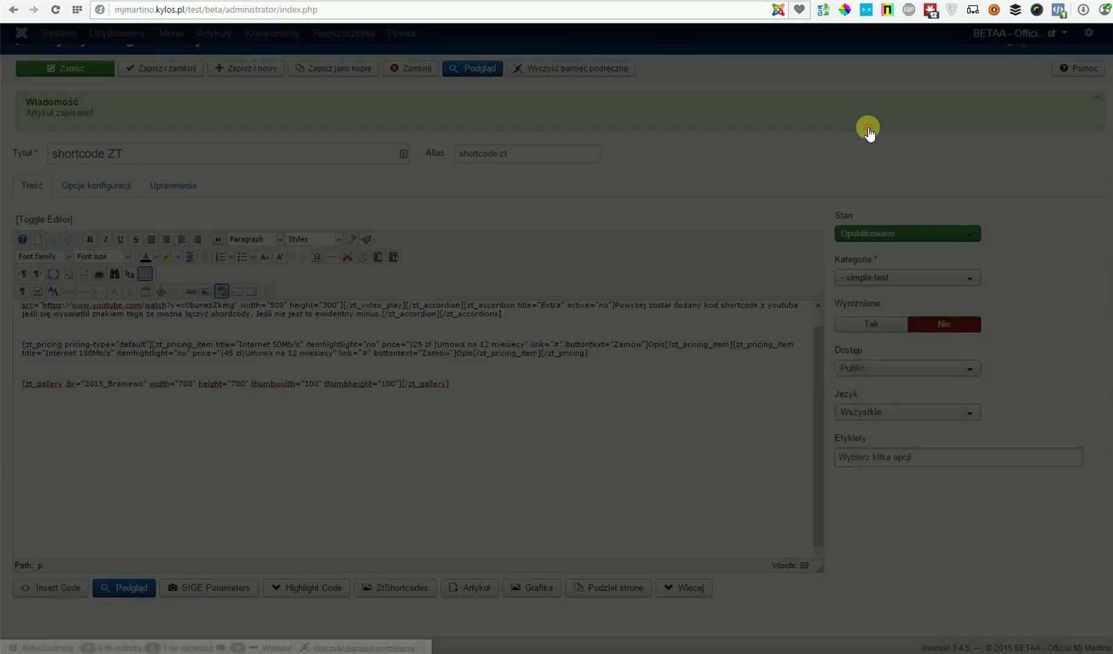
- On the front-end test page, expand the VIDEO and EXTRA accordion sections of the YT article
key(ctrl+Tab)
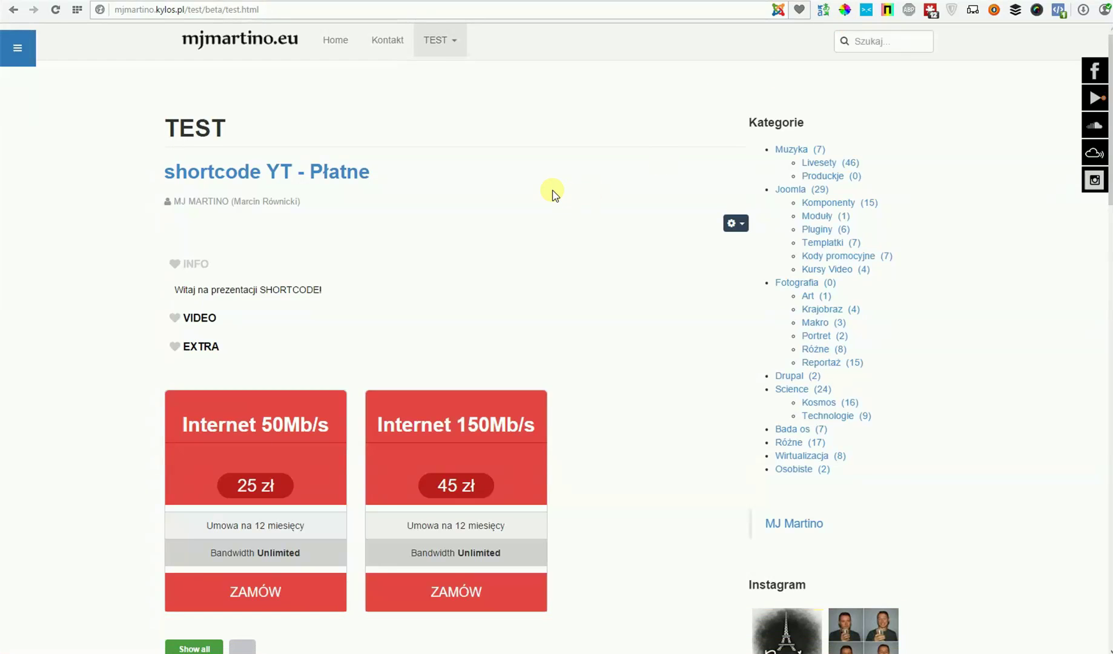
scroll(552, 195, down, 1)
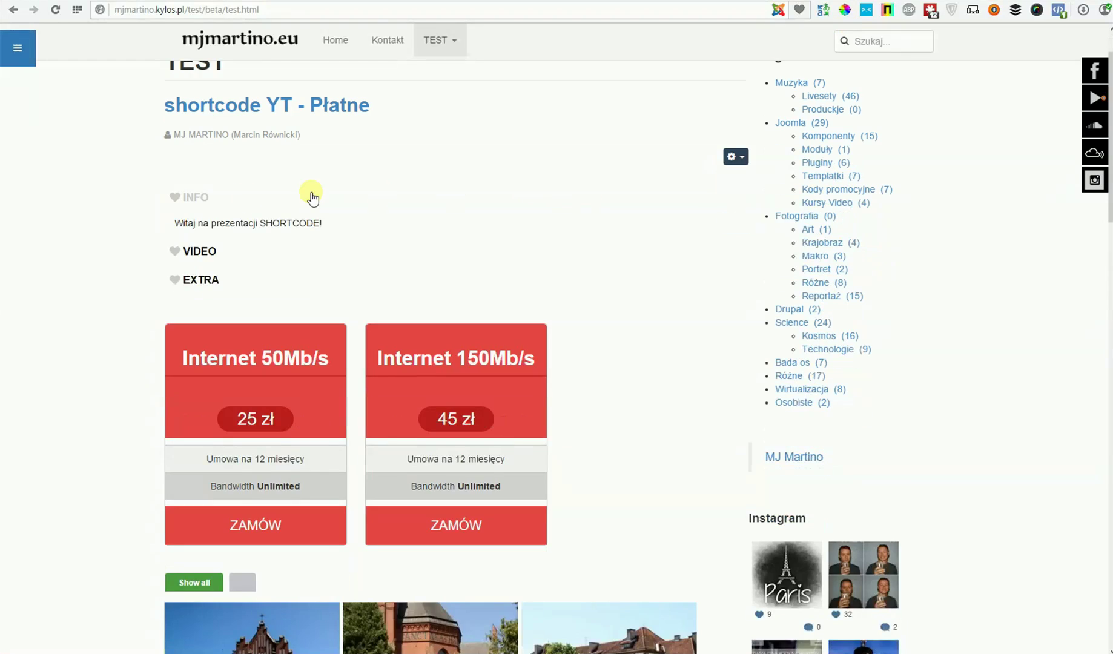
click(201, 250)
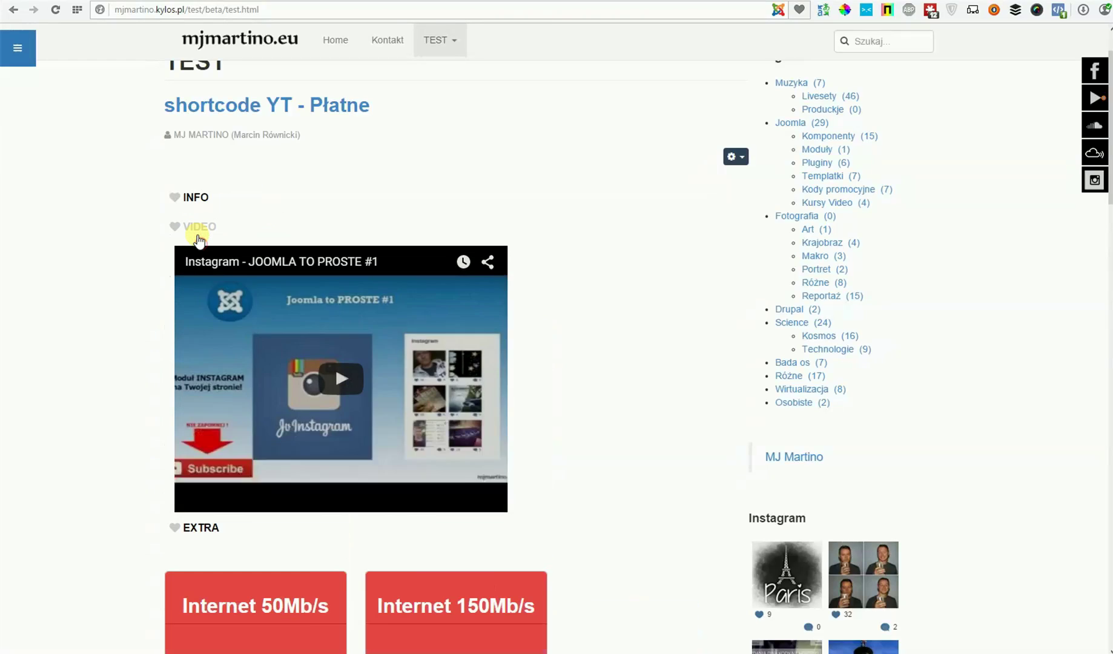
scroll(104, 252, down, 2)
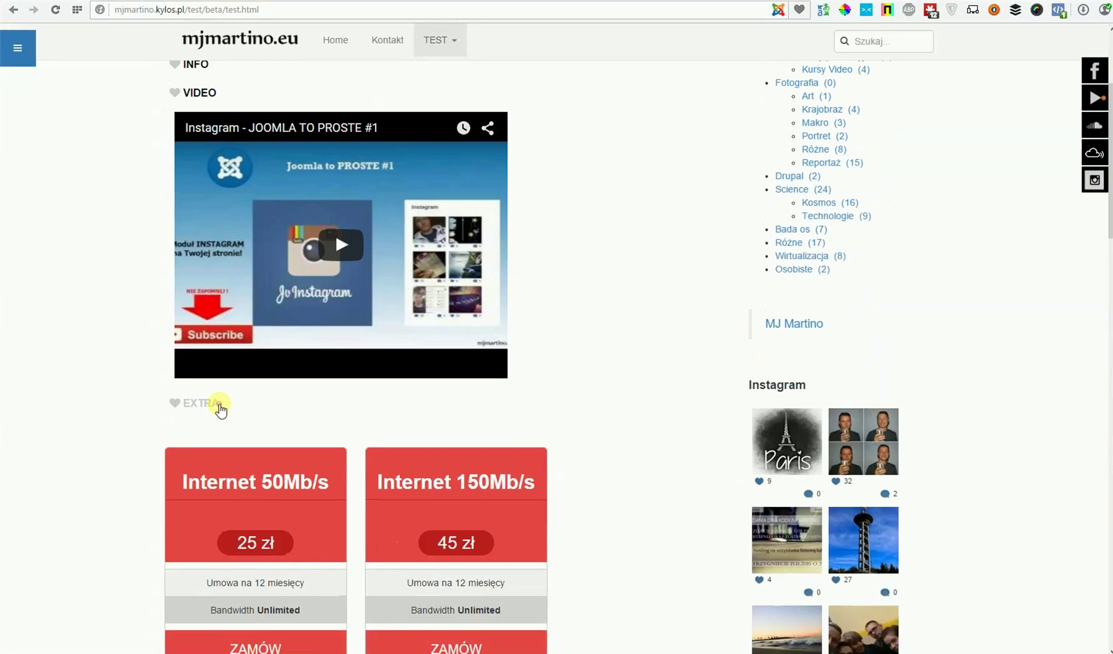
click(214, 403)
- Open the gallery lightbox at photo 1 of 4, start the slideshow, then close it
scroll(57, 208, down, 1)
scroll(613, 195, down, 3)
click(245, 287)
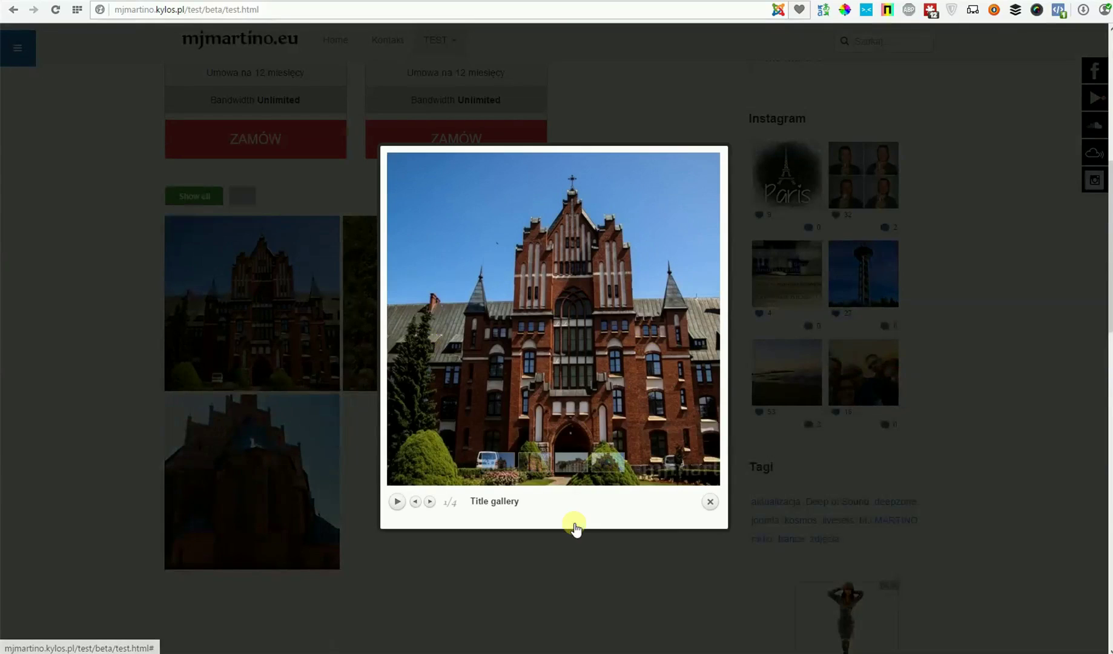
click(397, 501)
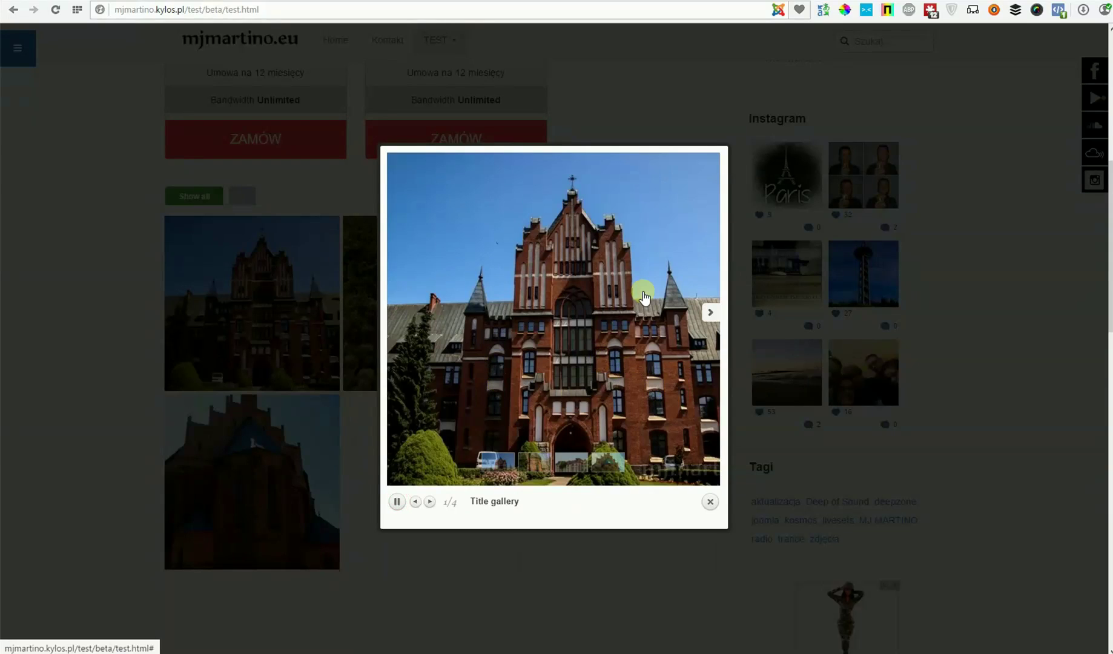
click(710, 502)
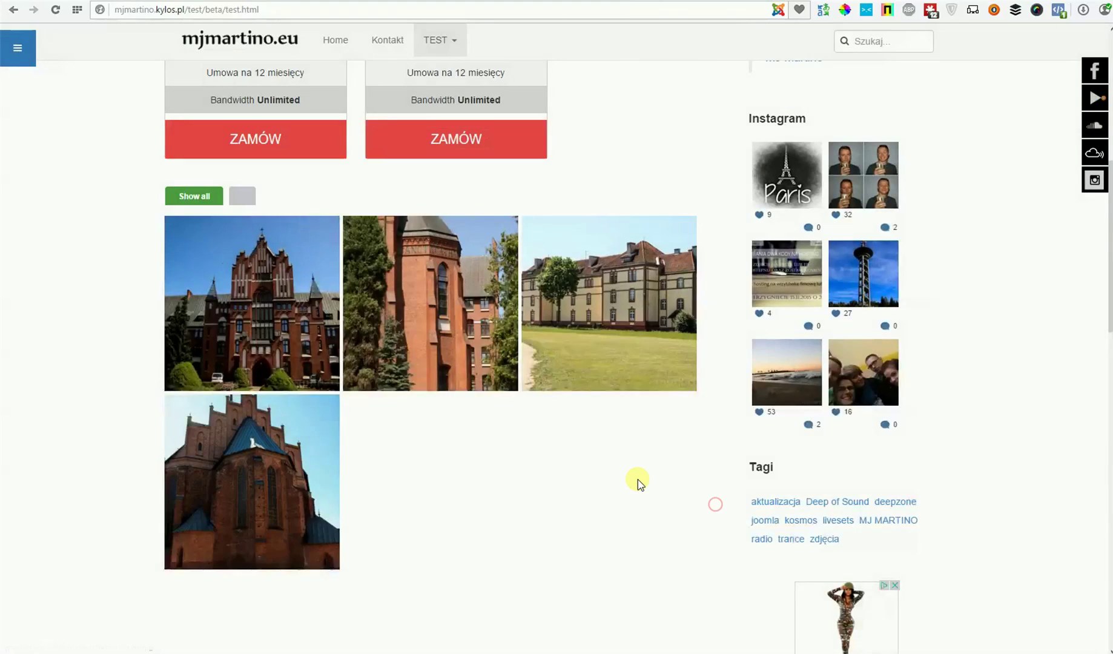
scroll(625, 468, down, 7)
scroll(623, 463, up, 4)
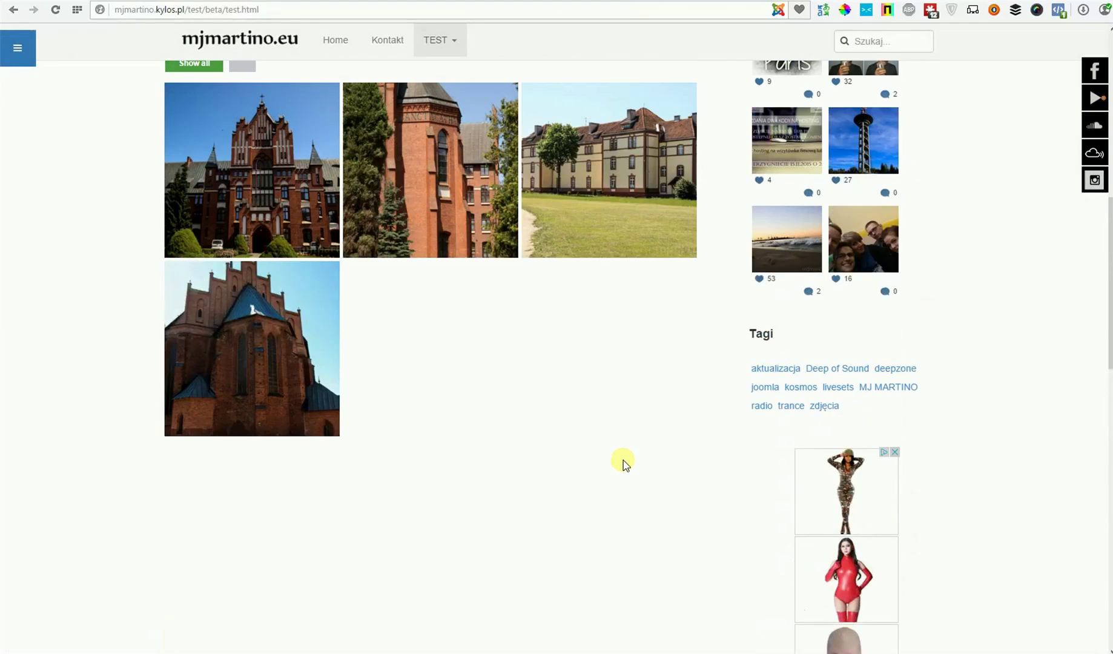
scroll(625, 464, up, 2)
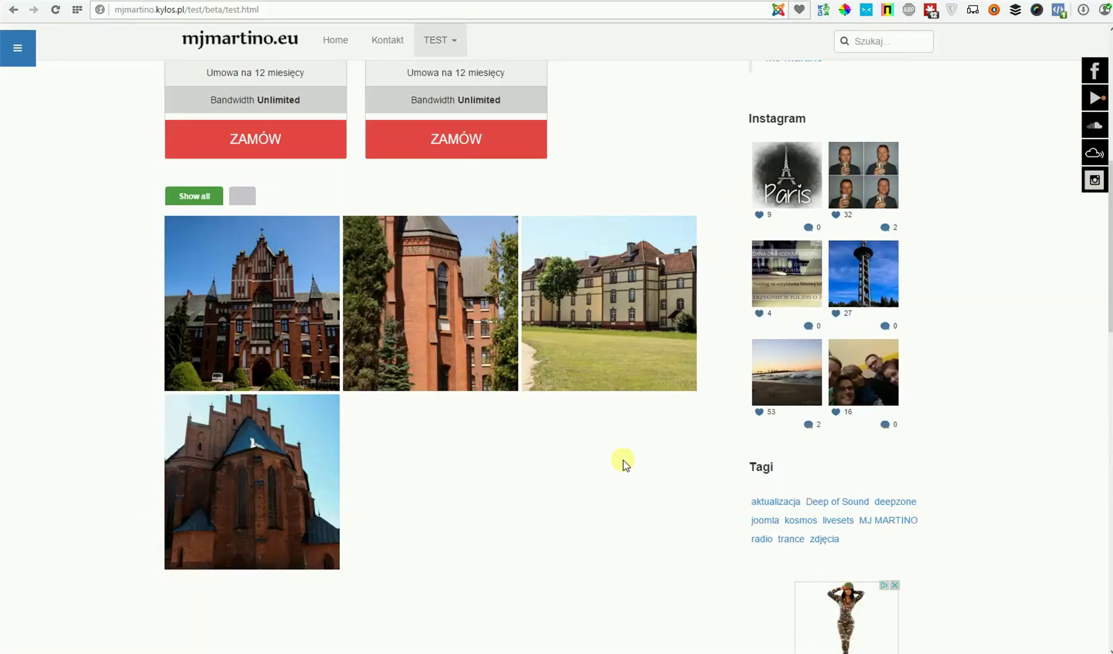
scroll(624, 460, down, 6)
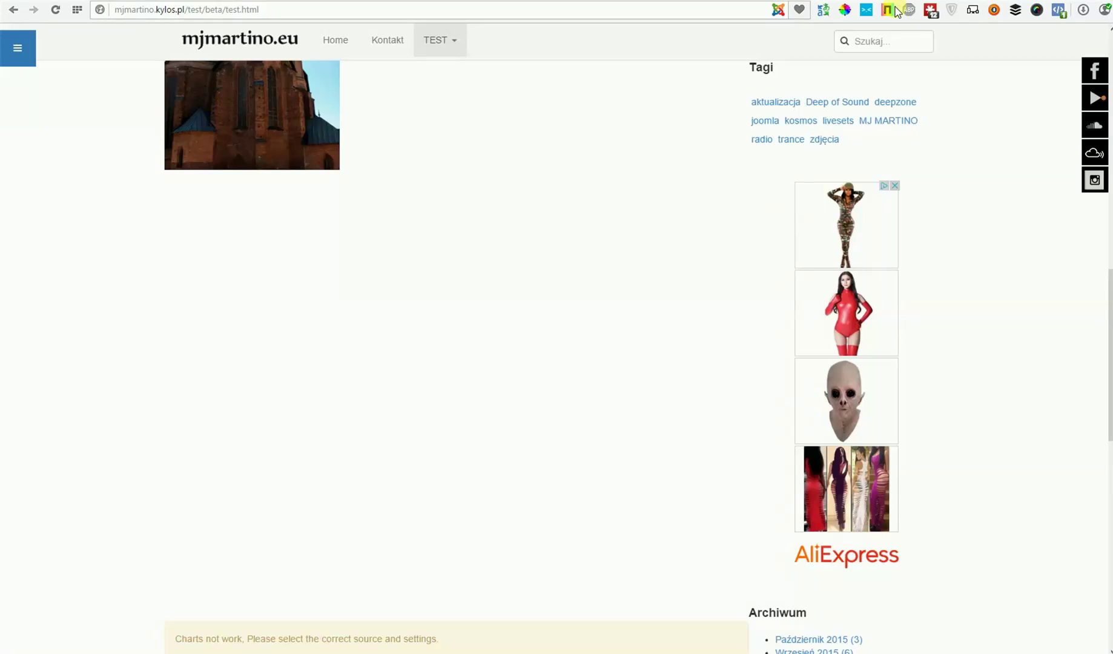